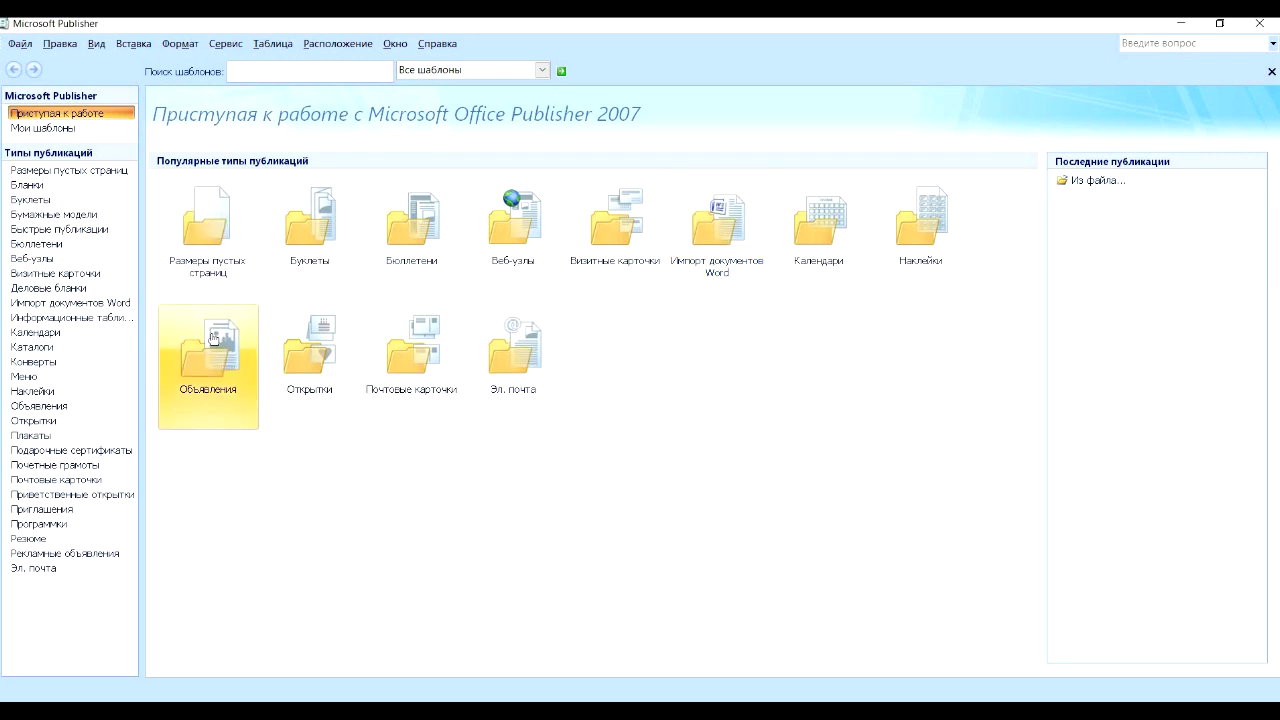
# Choose Blank Page Sizes on the Getting Started screen to start a new publication
pyautogui.click(217, 244)
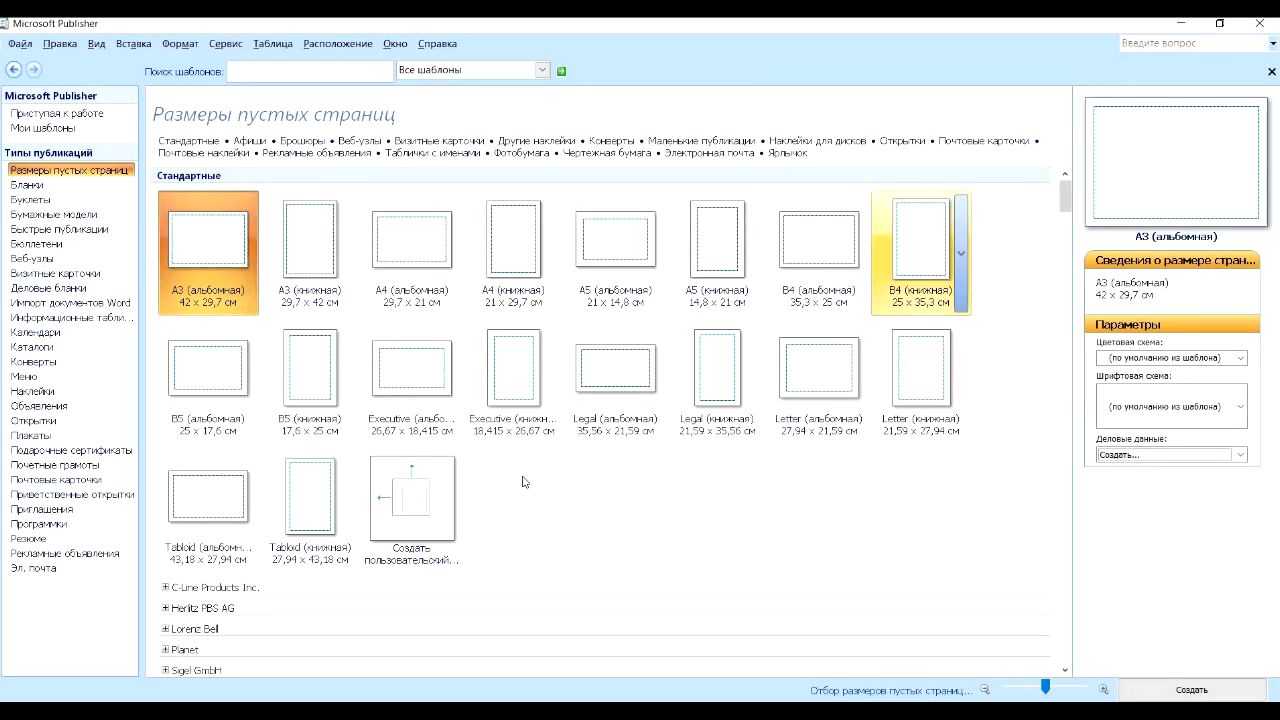
# Create a blank A4 portrait publication measuring 21 × 29,7 cm
pyautogui.click(517, 257)
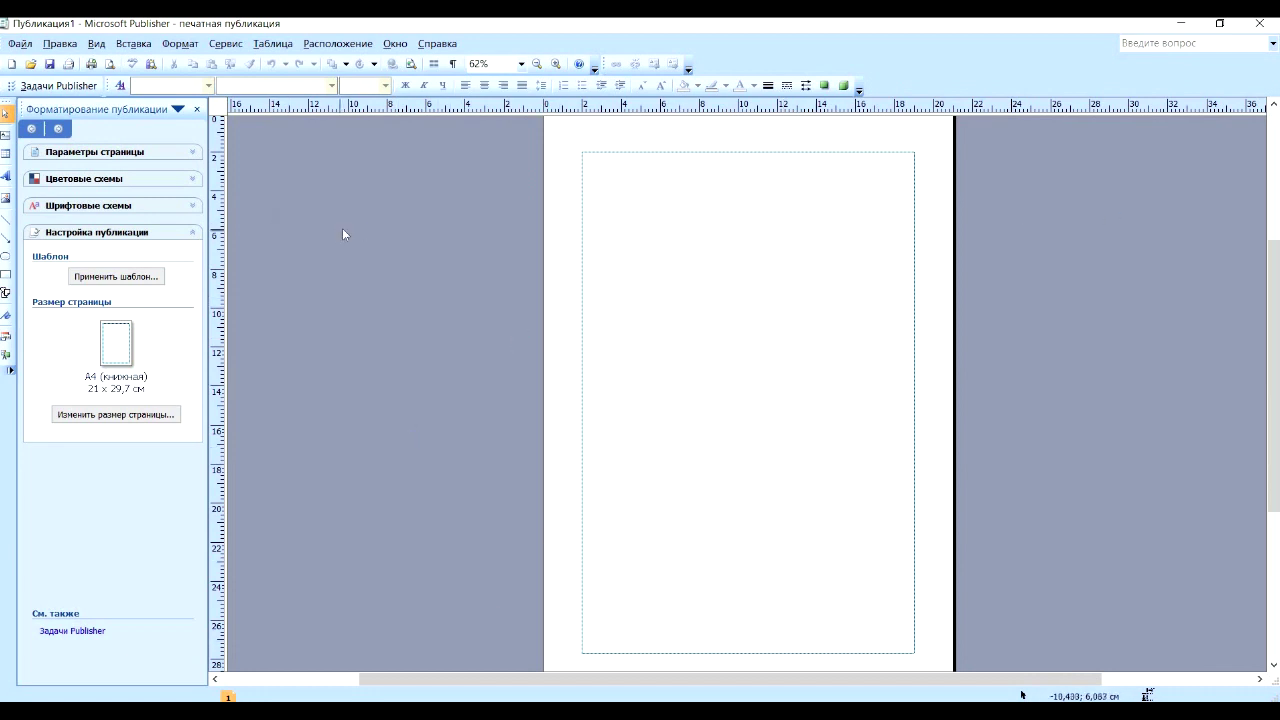
pyautogui.click(225, 44)
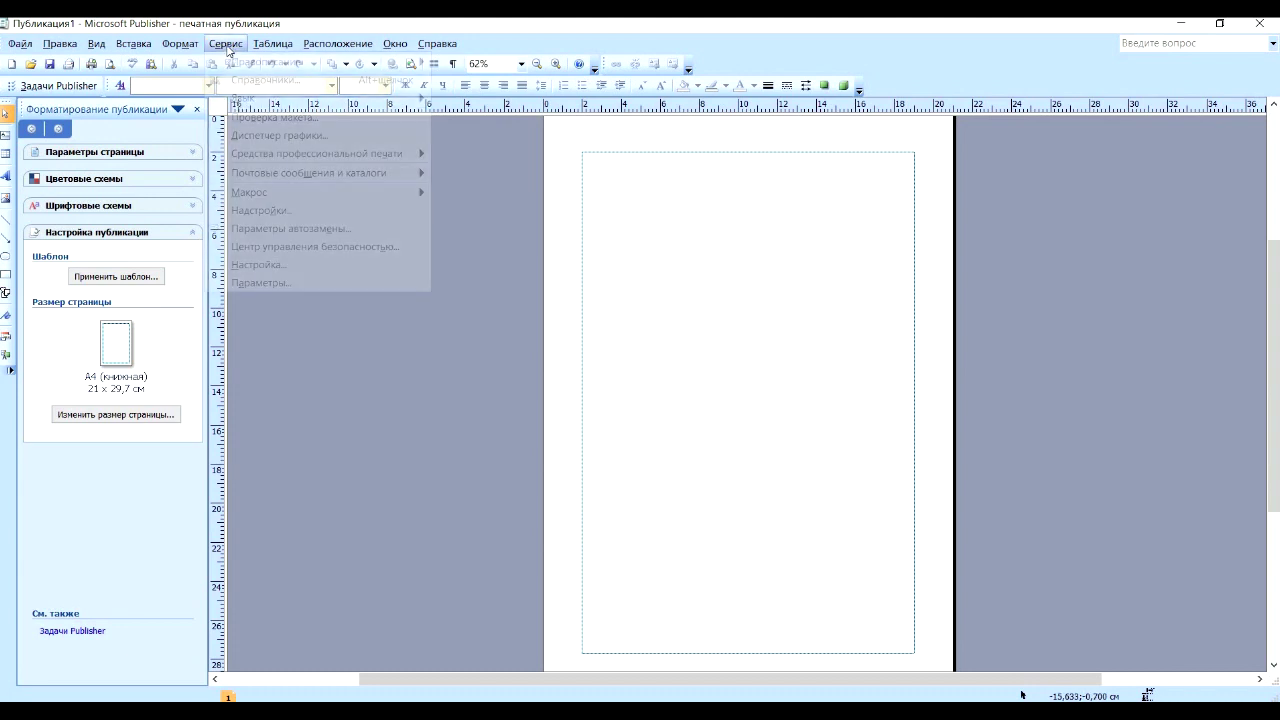
pyautogui.click(291, 285)
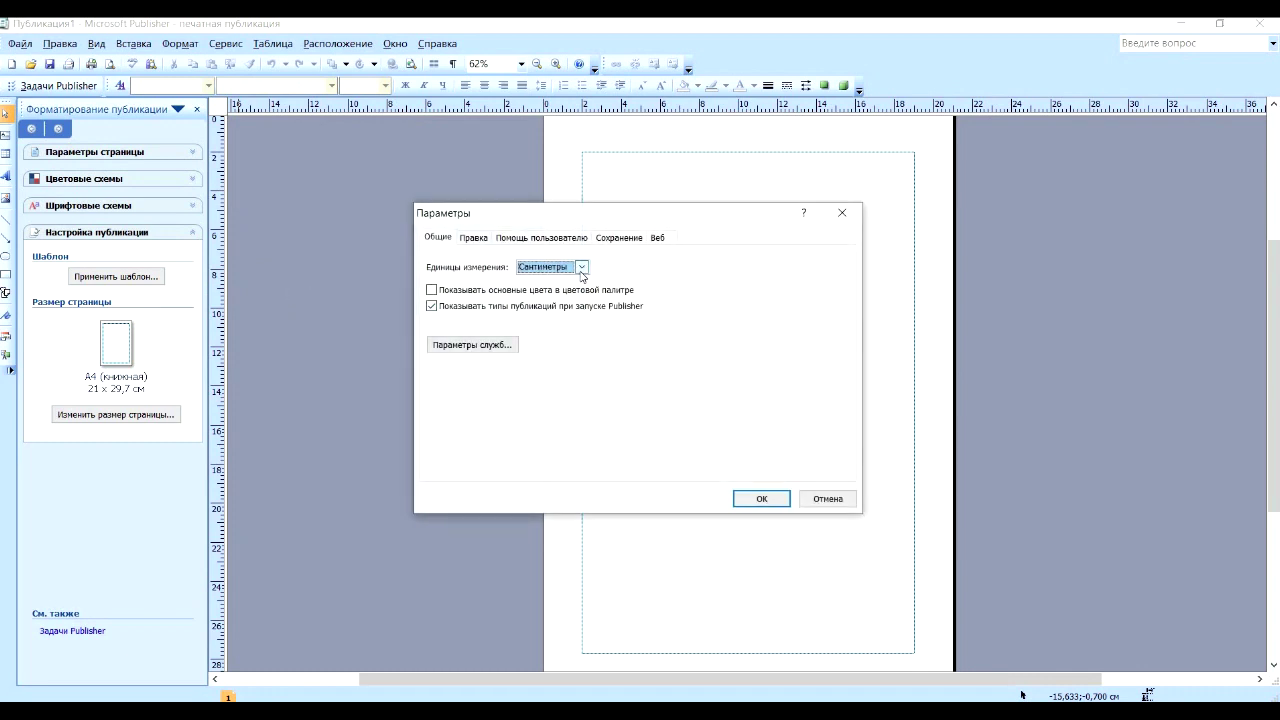
pyautogui.click(581, 272)
pyautogui.click(578, 290)
pyautogui.click(762, 499)
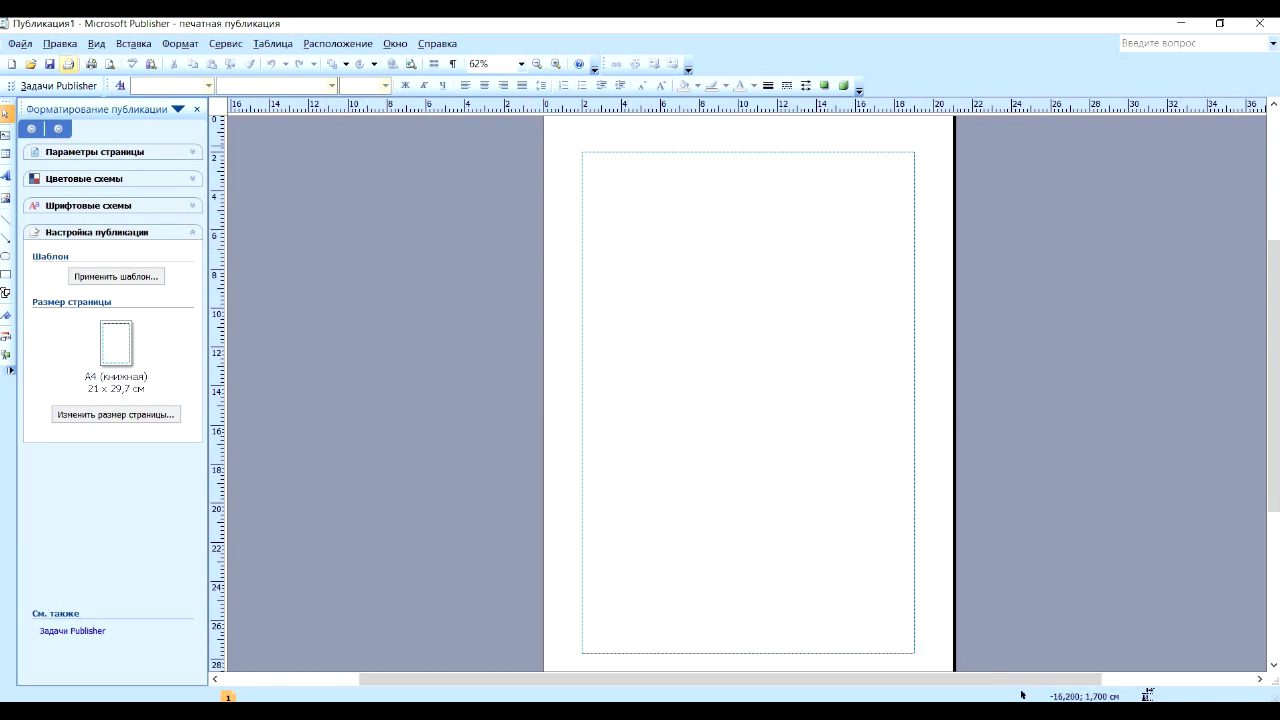
# In Page Setup, set all four page margins to 1 cm
pyautogui.click(20, 43)
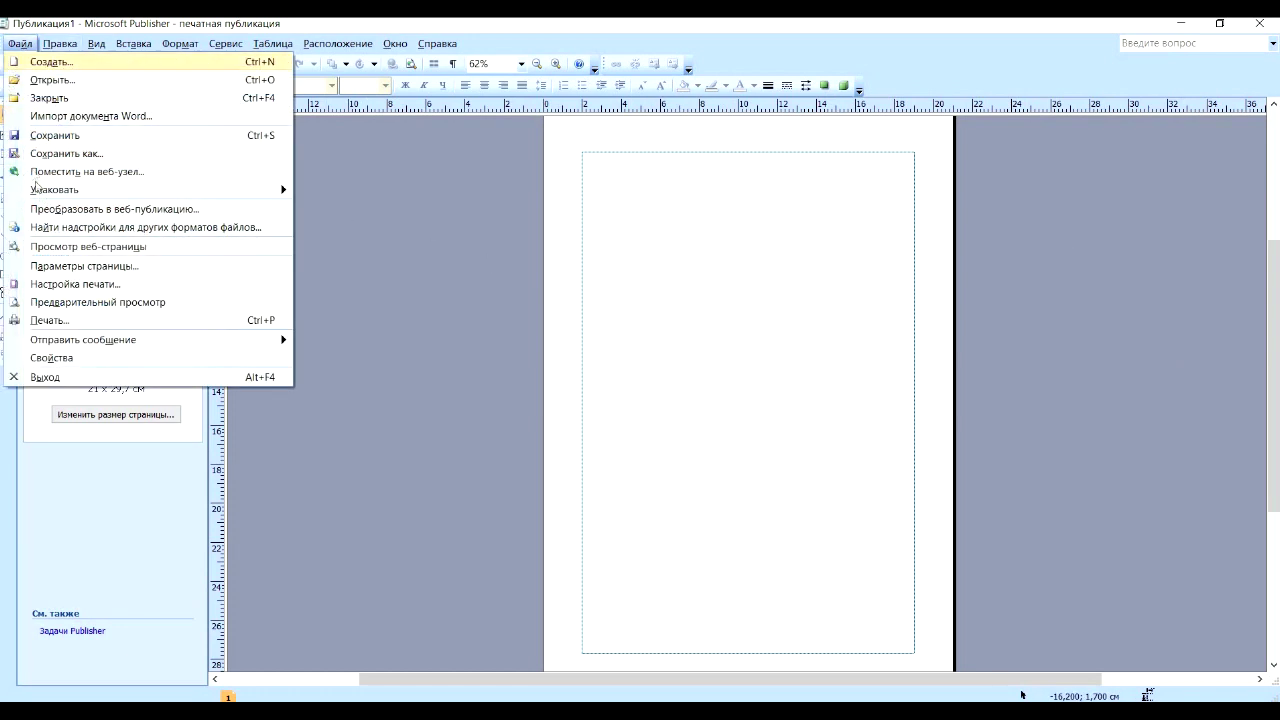
pyautogui.click(75, 268)
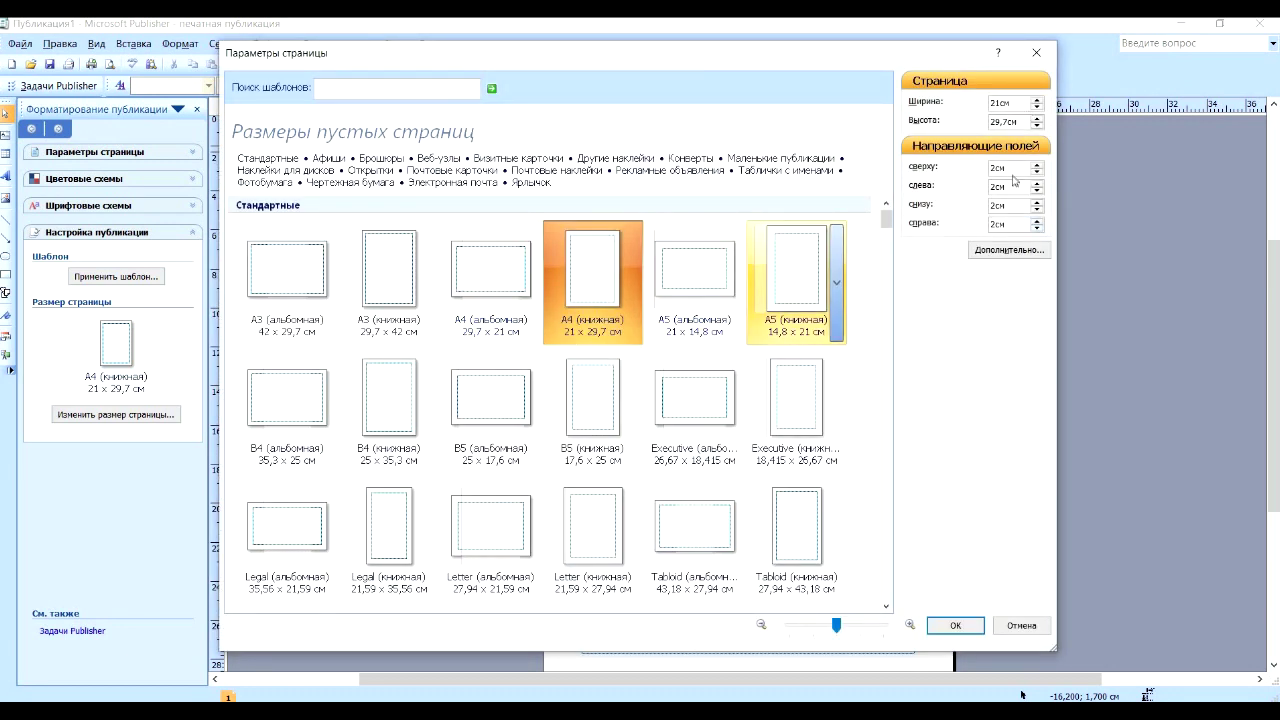
pyautogui.doubleClick(982, 170)
pyautogui.write('1')
pyautogui.moveTo(1004, 187)
pyautogui.mouseDown()
pyautogui.moveTo(986, 187)
pyautogui.moveTo(986, 224)
pyautogui.mouseUp()
pyautogui.write('111')
# Set the page size to 36 × 48 cm and check it in Print Preview
pyautogui.moveTo(1016, 104); pyautogui.dragTo(970, 110)
pyautogui.write('3')
pyautogui.click(1020, 121)
pyautogui.doubleClick(984, 121)
pyautogui.write('48')
pyautogui.click(954, 627)
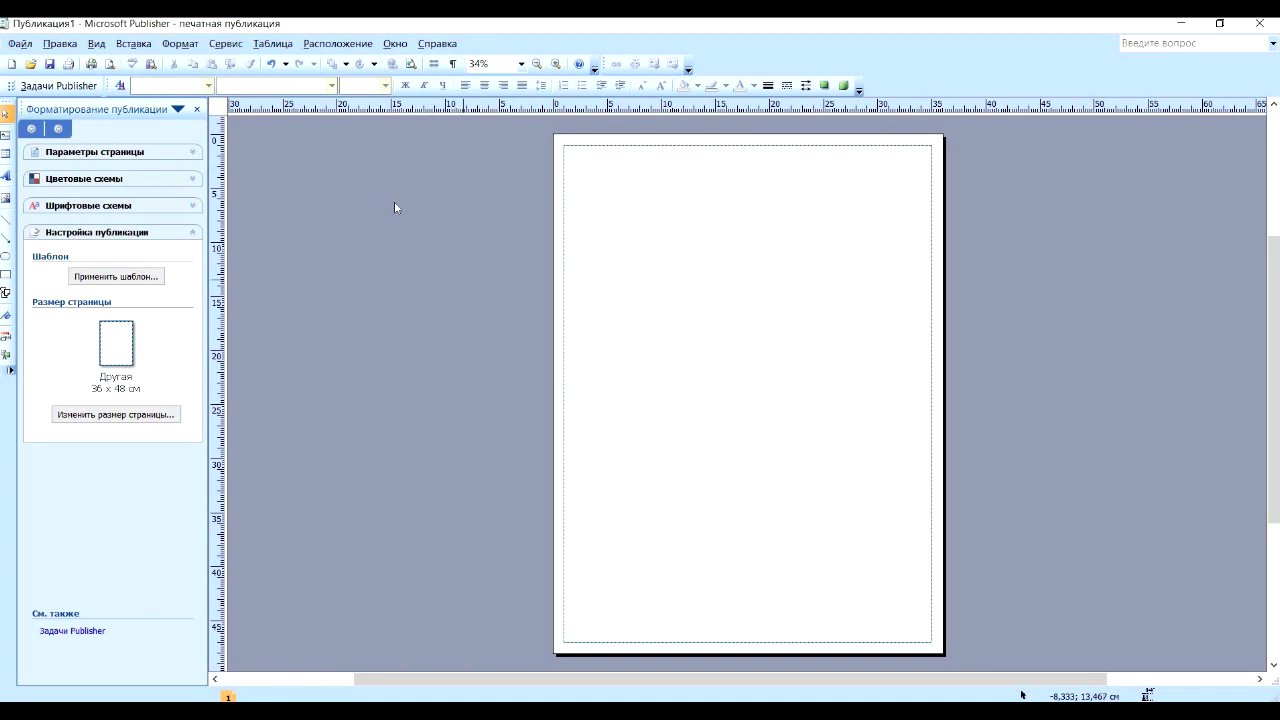
pyautogui.click(113, 68)
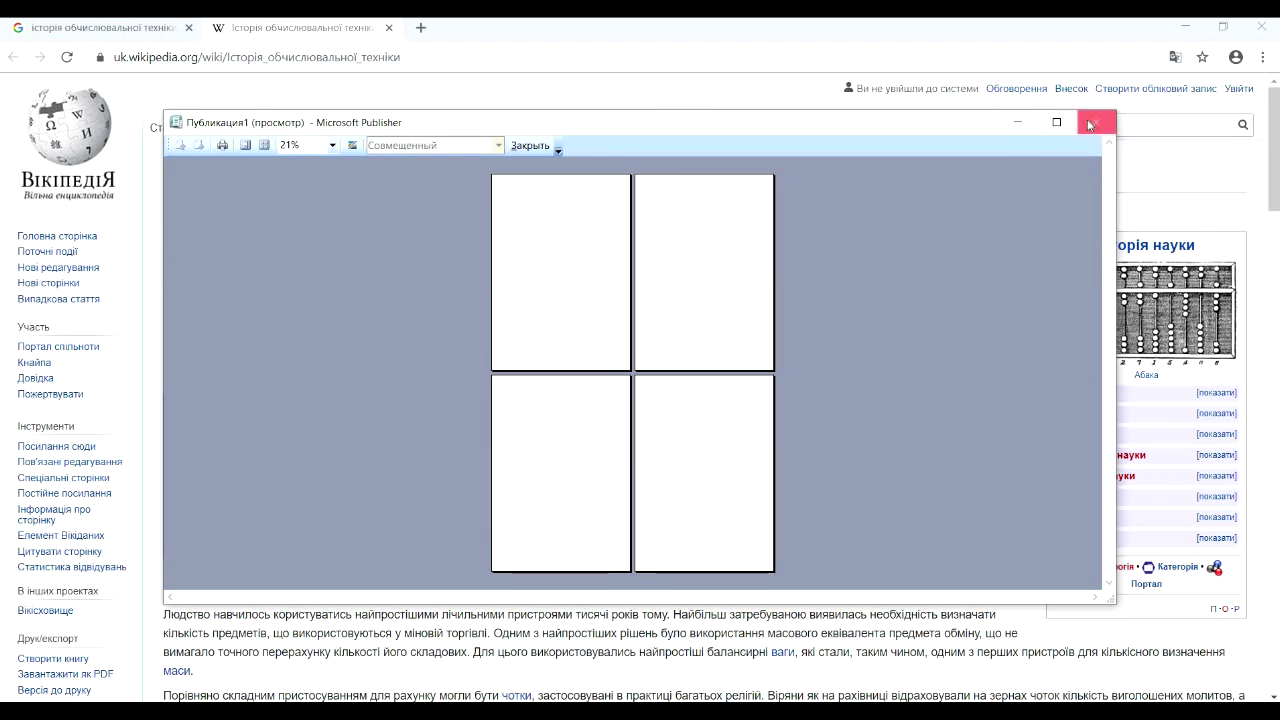
pyautogui.click(530, 145)
# Copy the Wikipedia title 'Історія обчислювальної техніки' and return to Publisher
pyautogui.click(1053, 122)
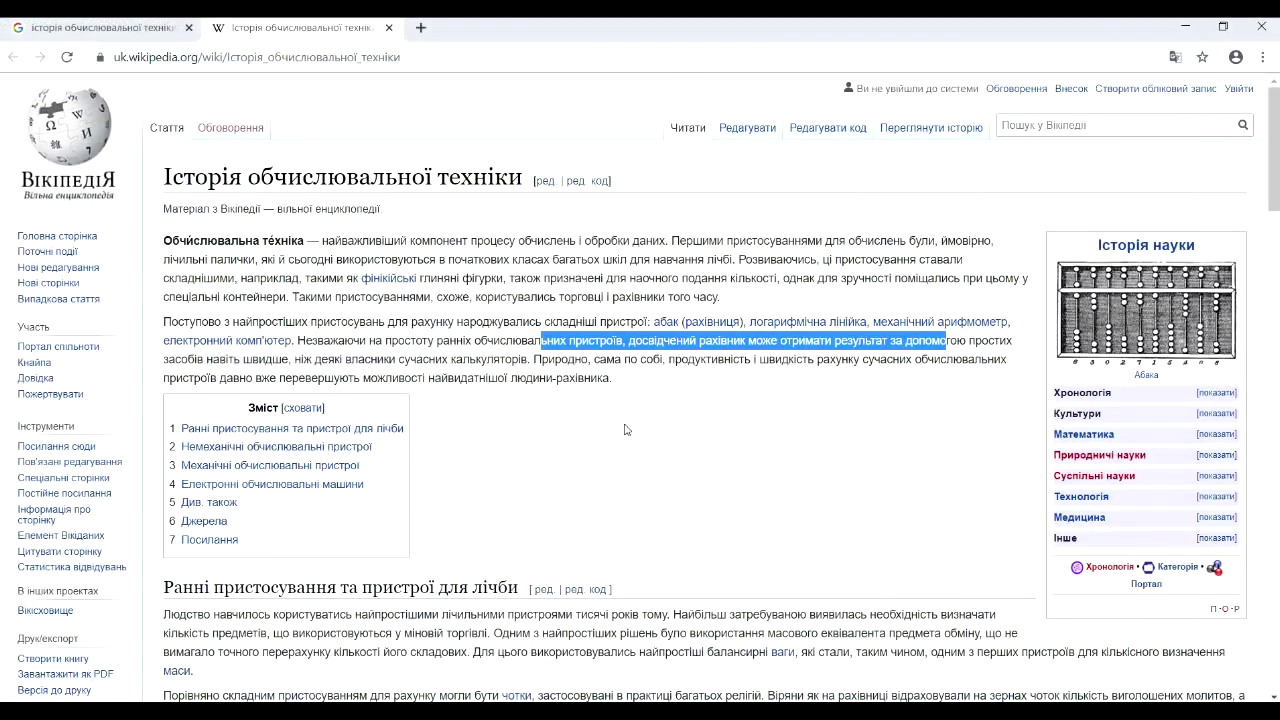
pyautogui.scroll(-4, 632, 447)
pyautogui.scroll(4, 632, 447)
pyautogui.click(218, 277)
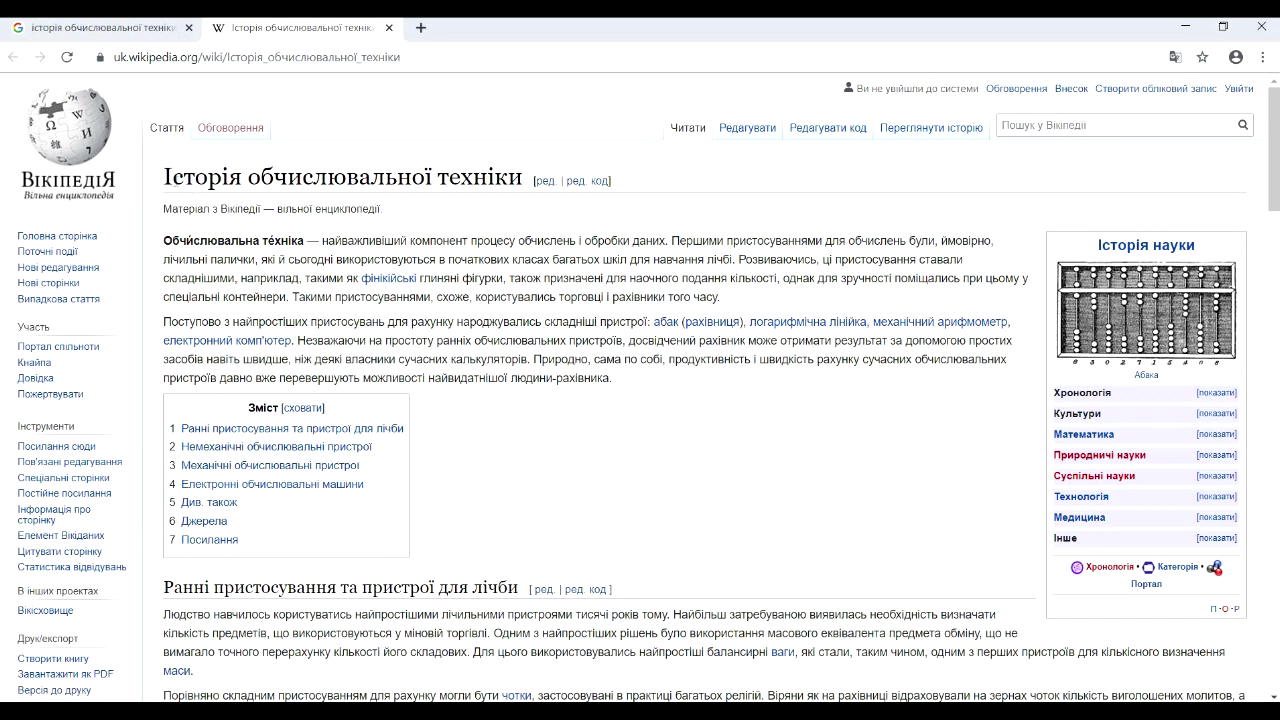
pyautogui.moveTo(164, 177); pyautogui.dragTo(505, 185)
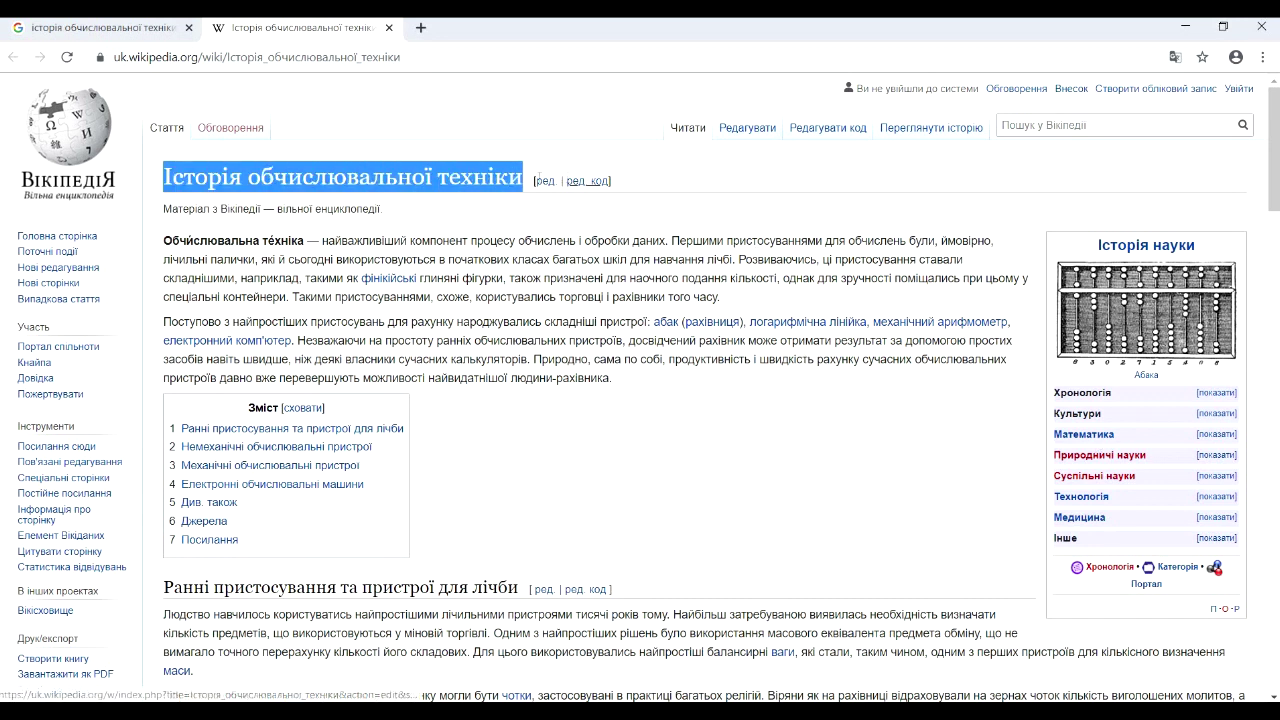
pyautogui.rightClick(505, 185)
pyautogui.click(518, 196)
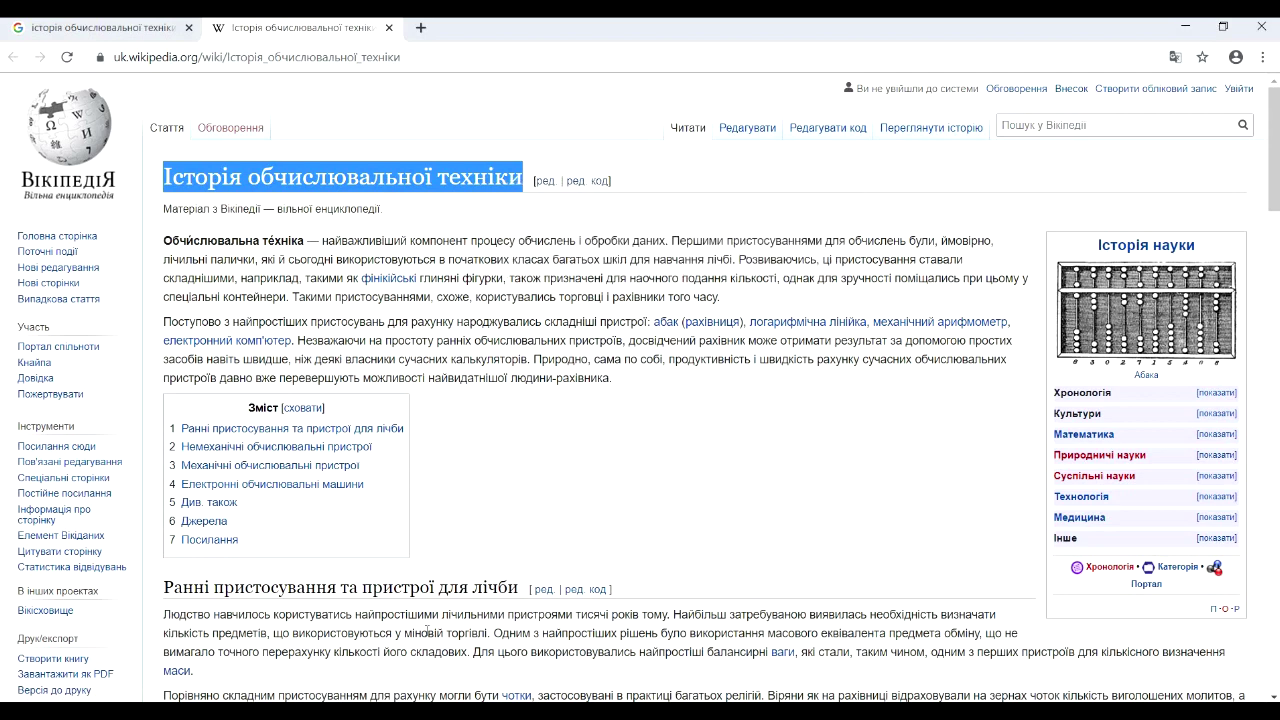
pyautogui.hotkey('alt', 'Tab')
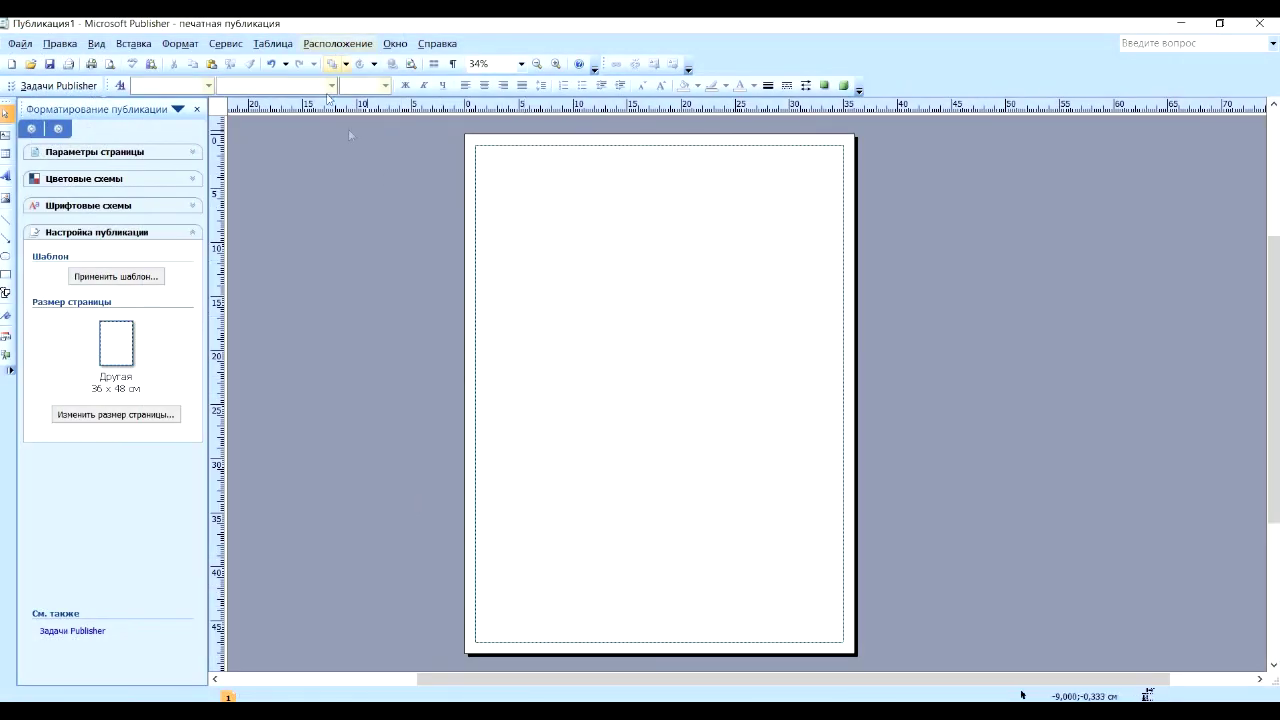
# Paste the title into a new top-margin text box and narrow it to about half the page
pyautogui.click(5, 134)
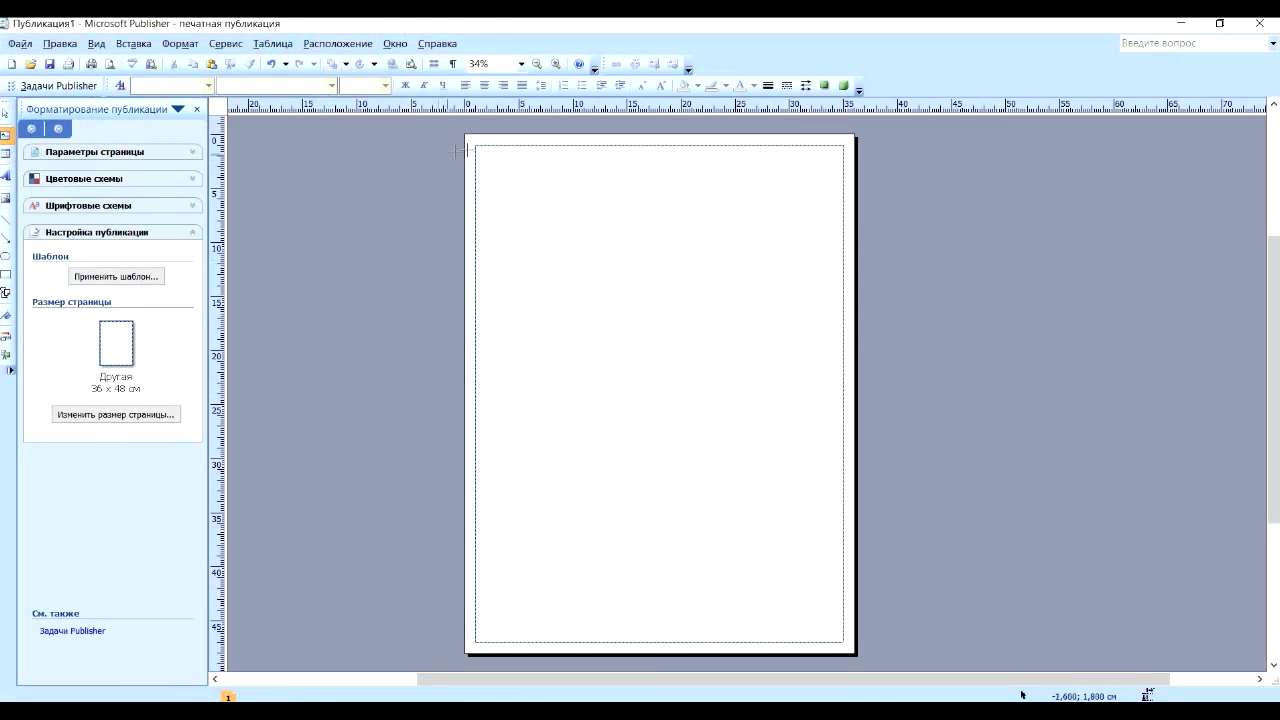
pyautogui.moveTo(476, 146); pyautogui.dragTo(773, 175)
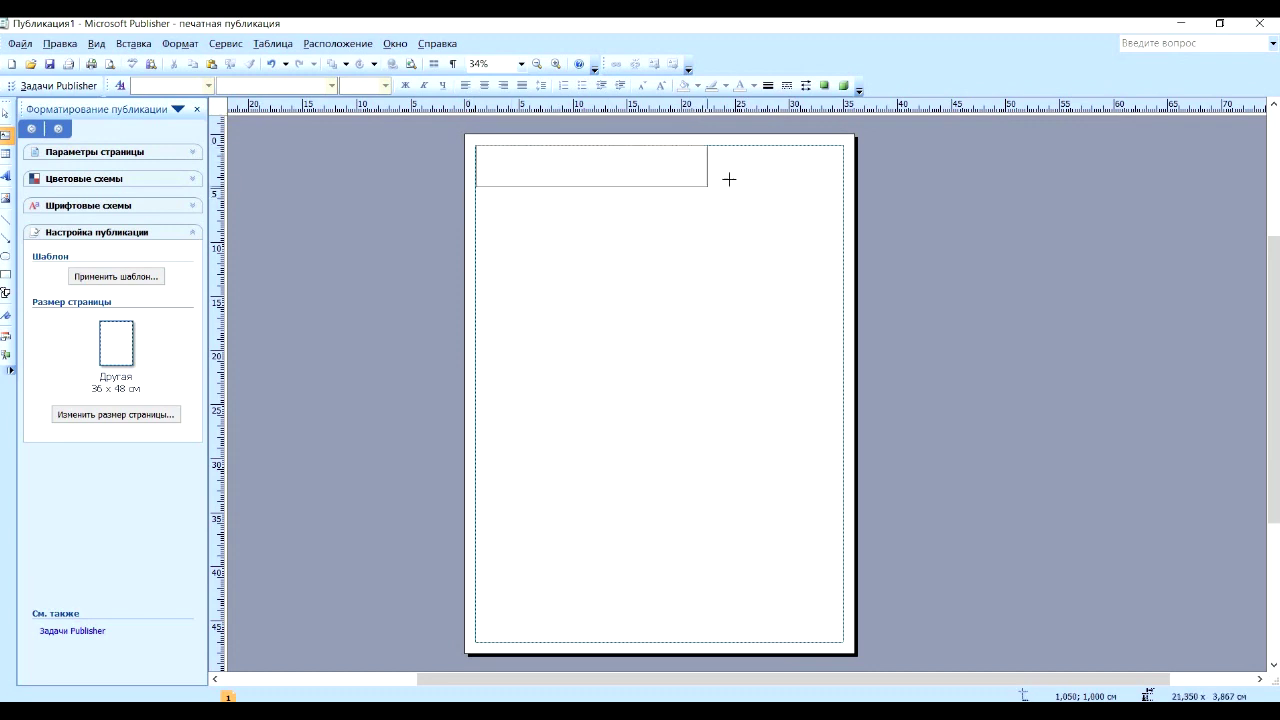
pyautogui.moveTo(773, 175); pyautogui.dragTo(844, 175)
pyautogui.rightClick(600, 164)
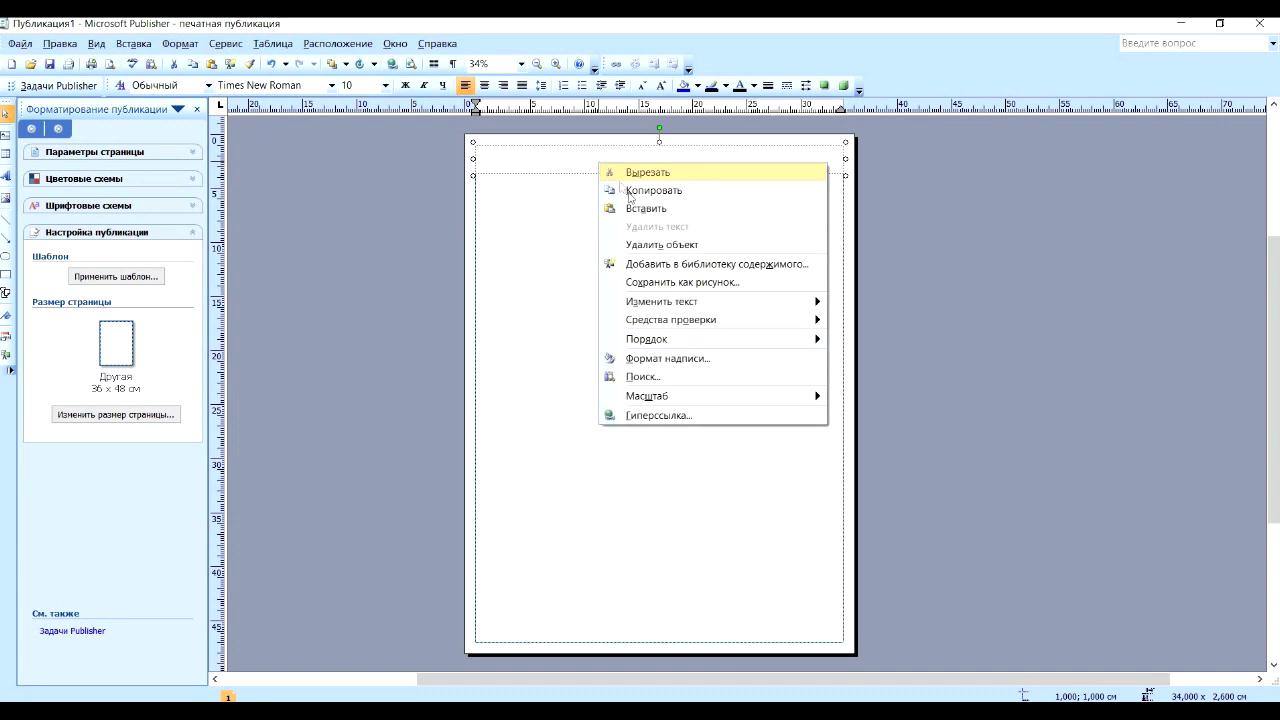
pyautogui.click(637, 208)
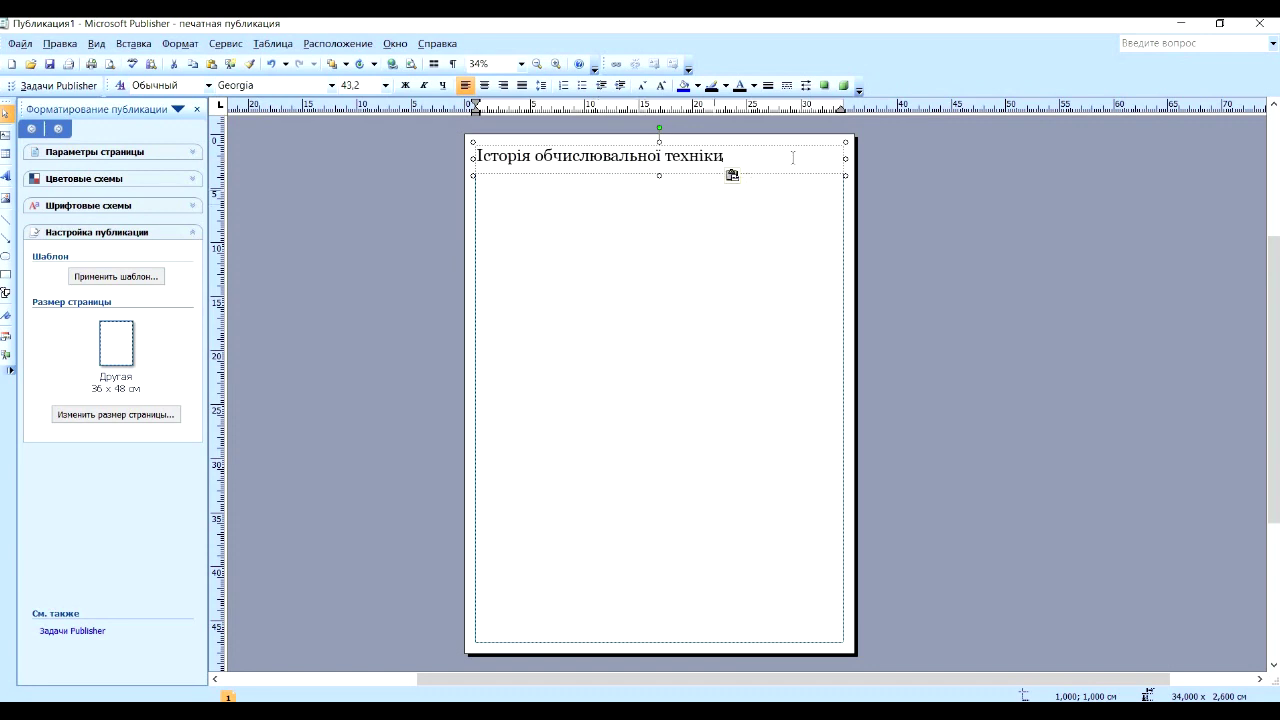
pyautogui.click(843, 160)
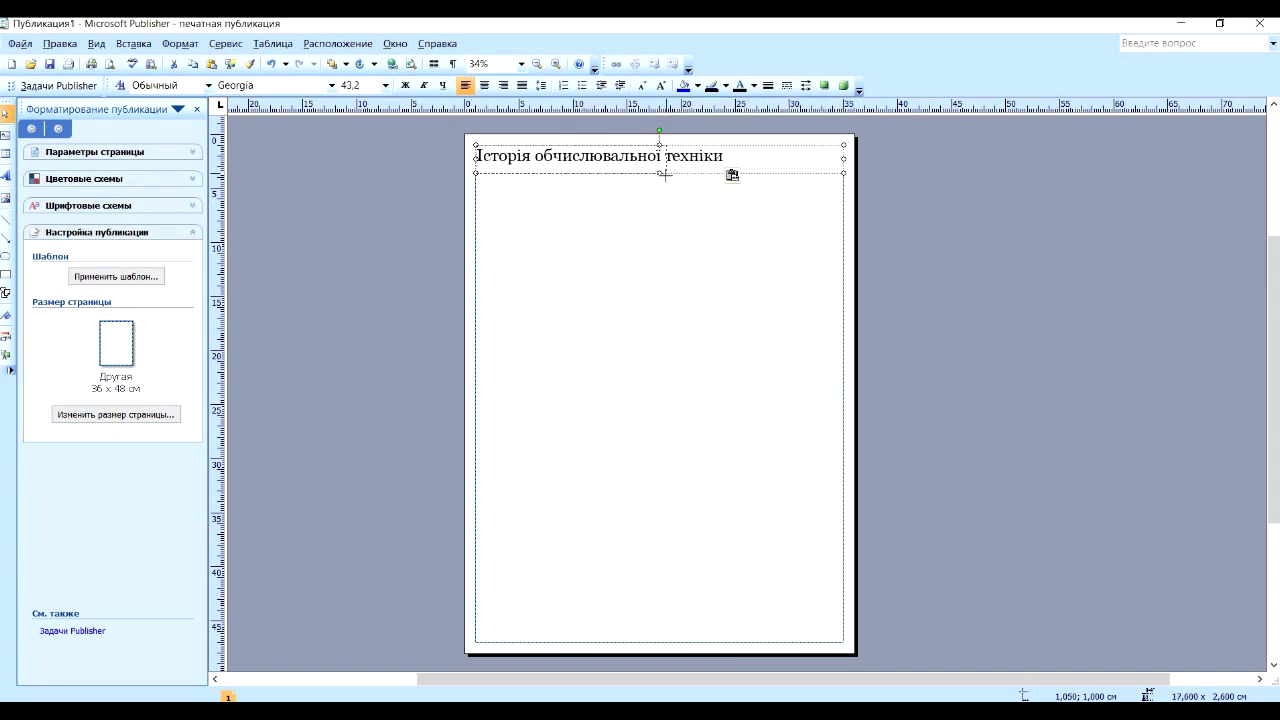
pyautogui.moveTo(668, 174); pyautogui.dragTo(570, 189)
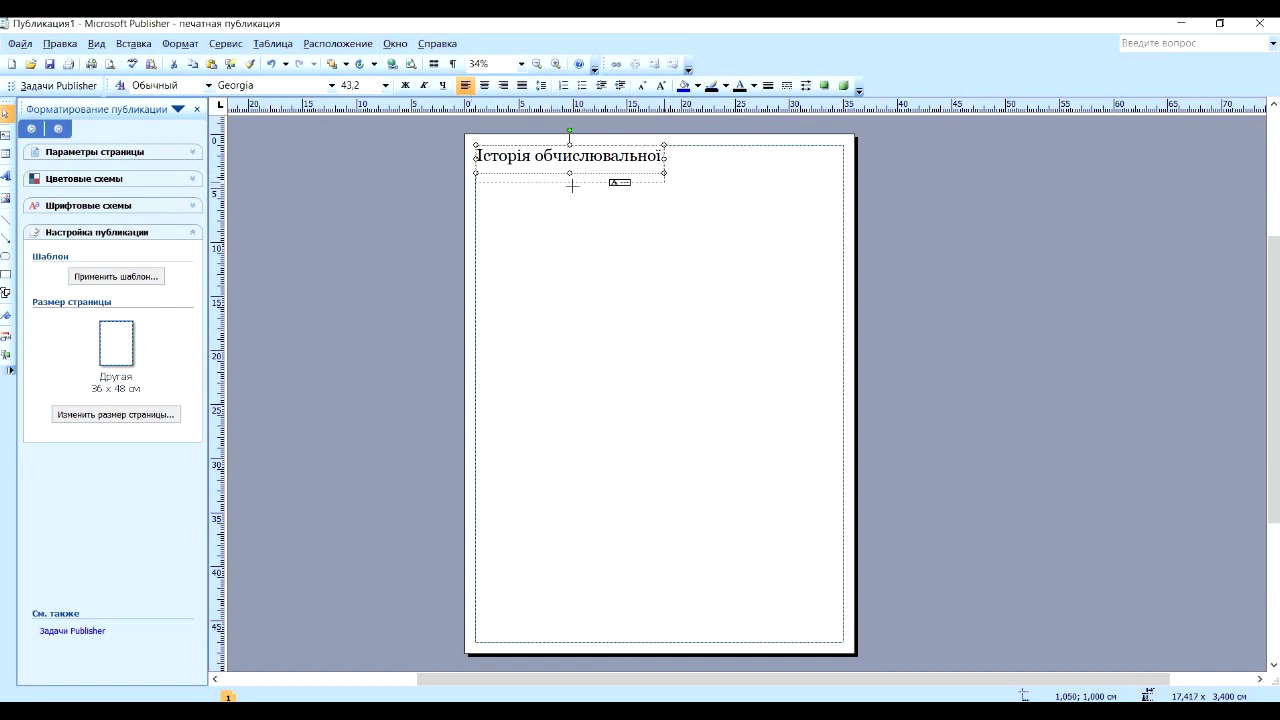
pyautogui.click(686, 234)
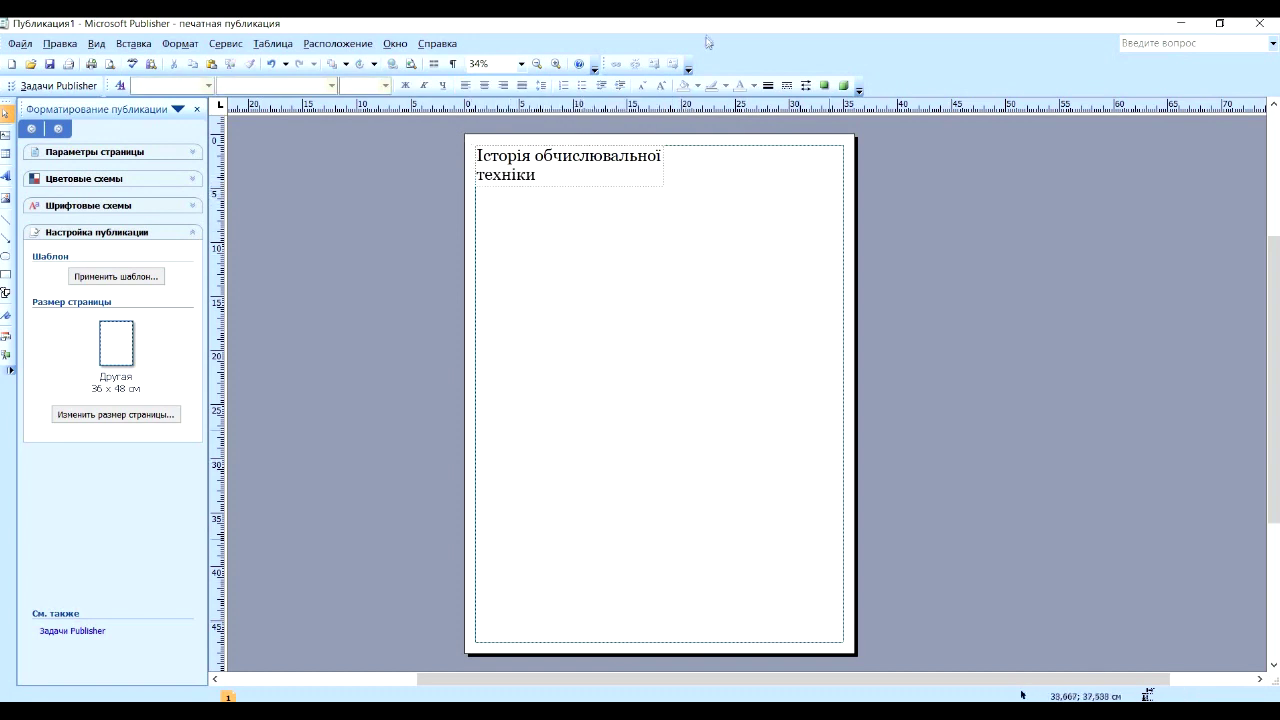
# Draw three column text boxes side by side below the title
pyautogui.click(5, 137)
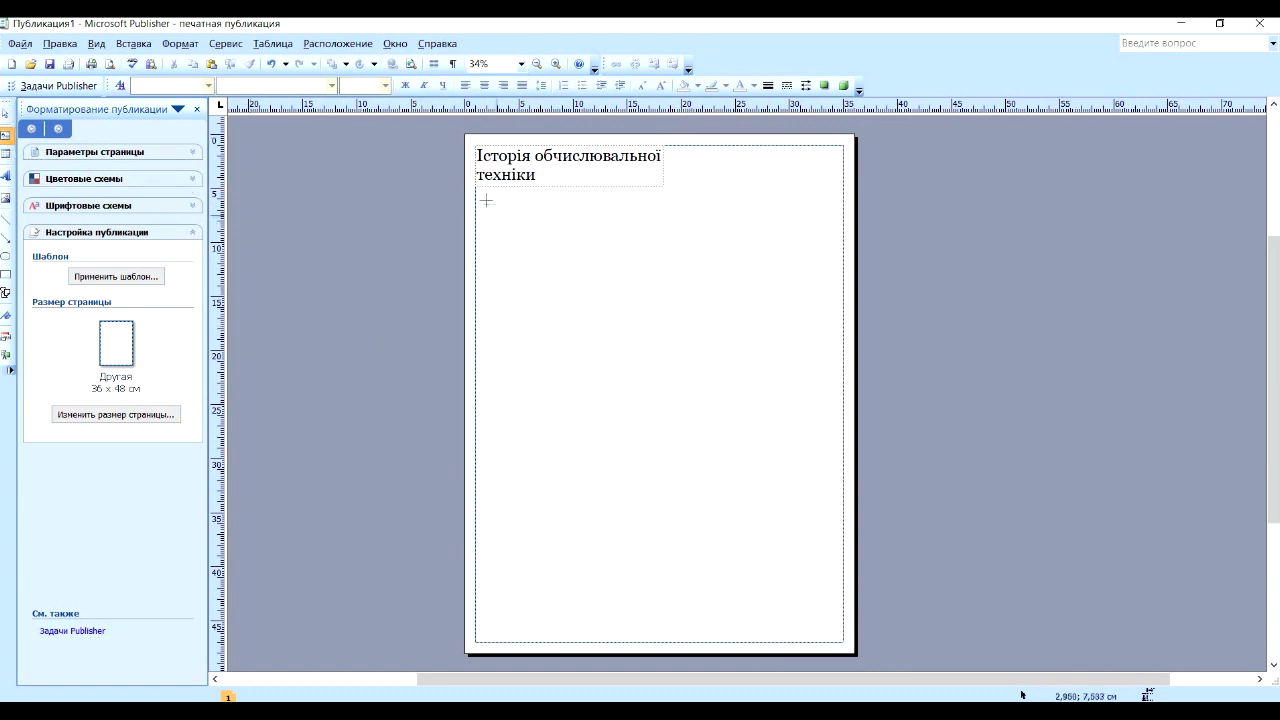
pyautogui.moveTo(476, 188); pyautogui.dragTo(594, 337)
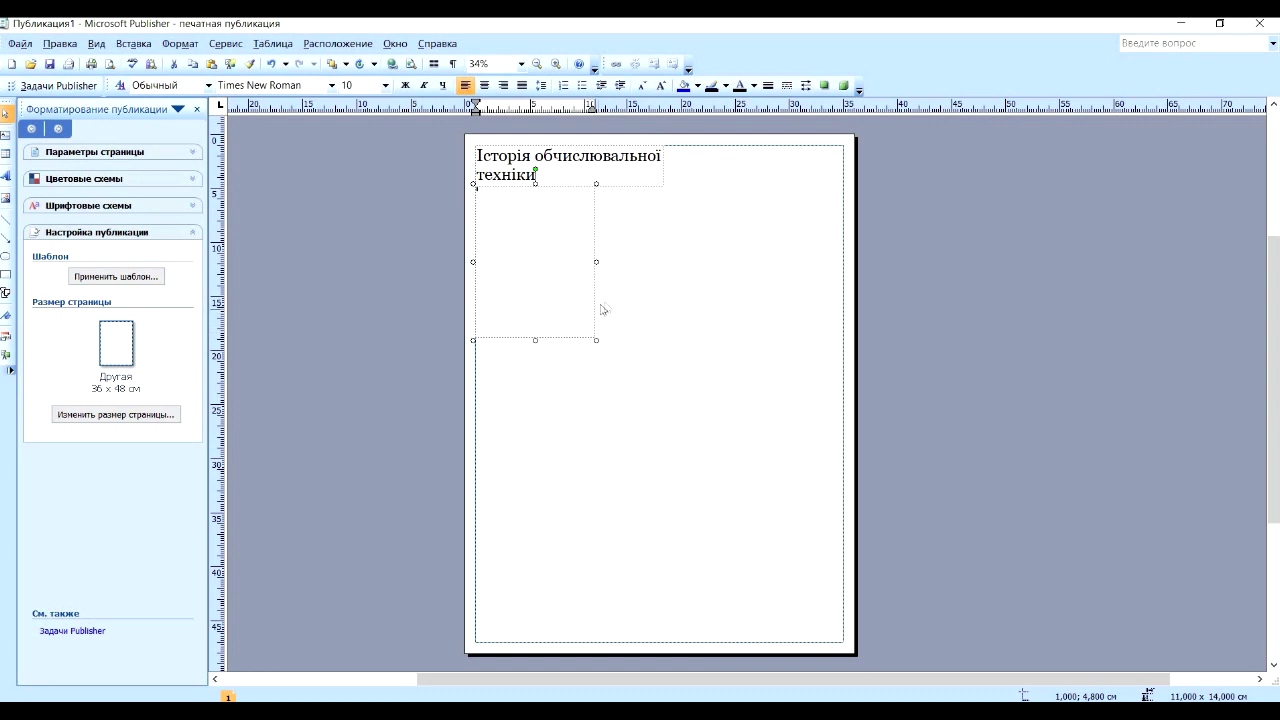
pyautogui.moveTo(699, 325); pyautogui.dragTo(729, 310)
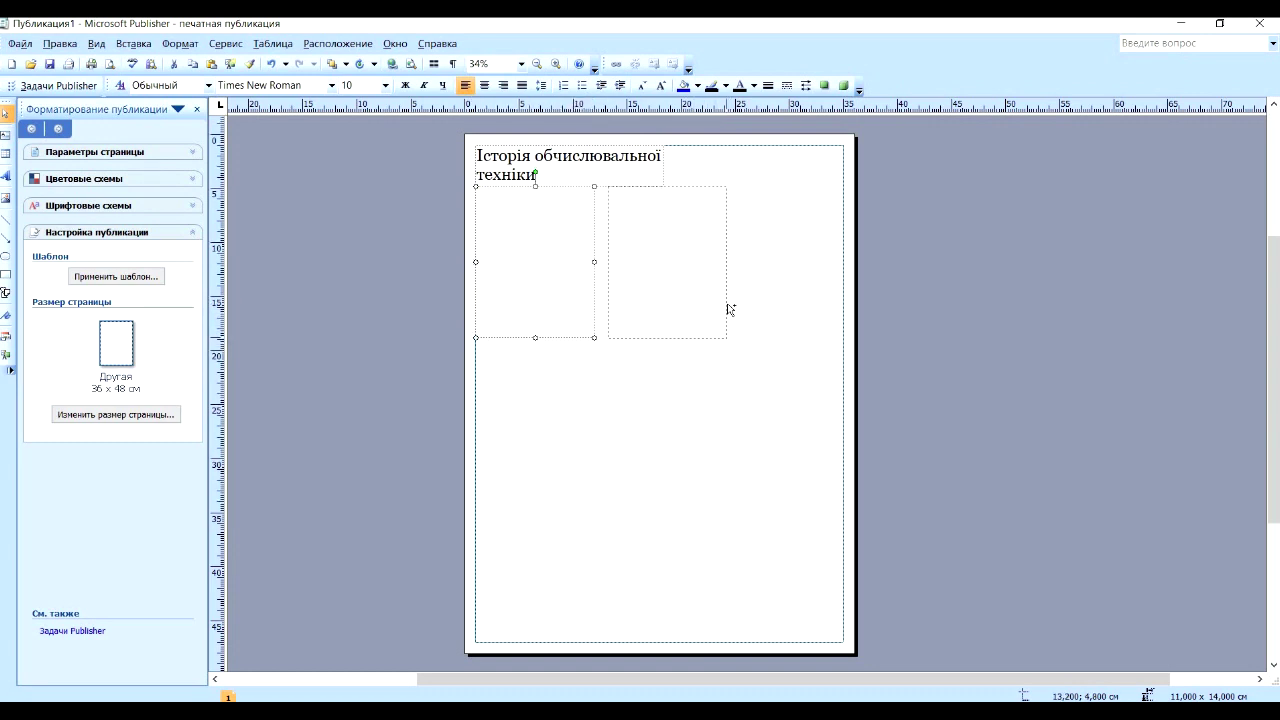
pyautogui.moveTo(729, 310); pyautogui.dragTo(730, 308)
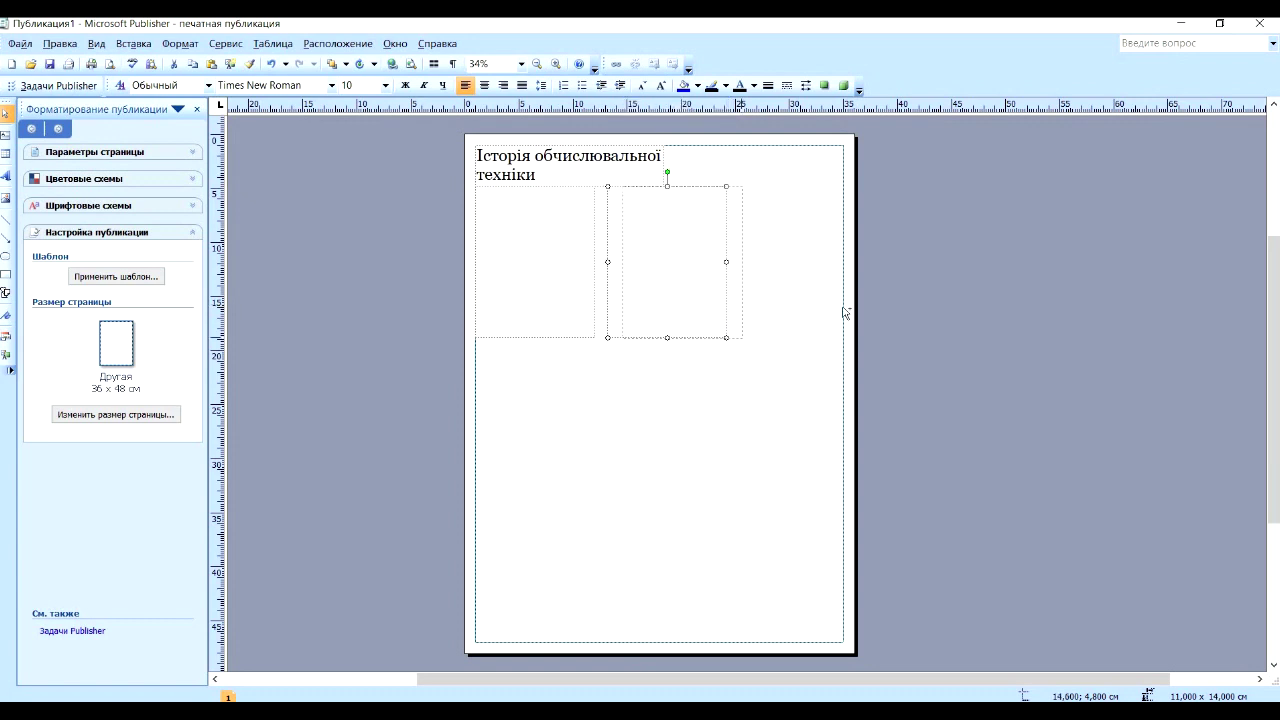
pyautogui.moveTo(843, 313); pyautogui.dragTo(735, 326)
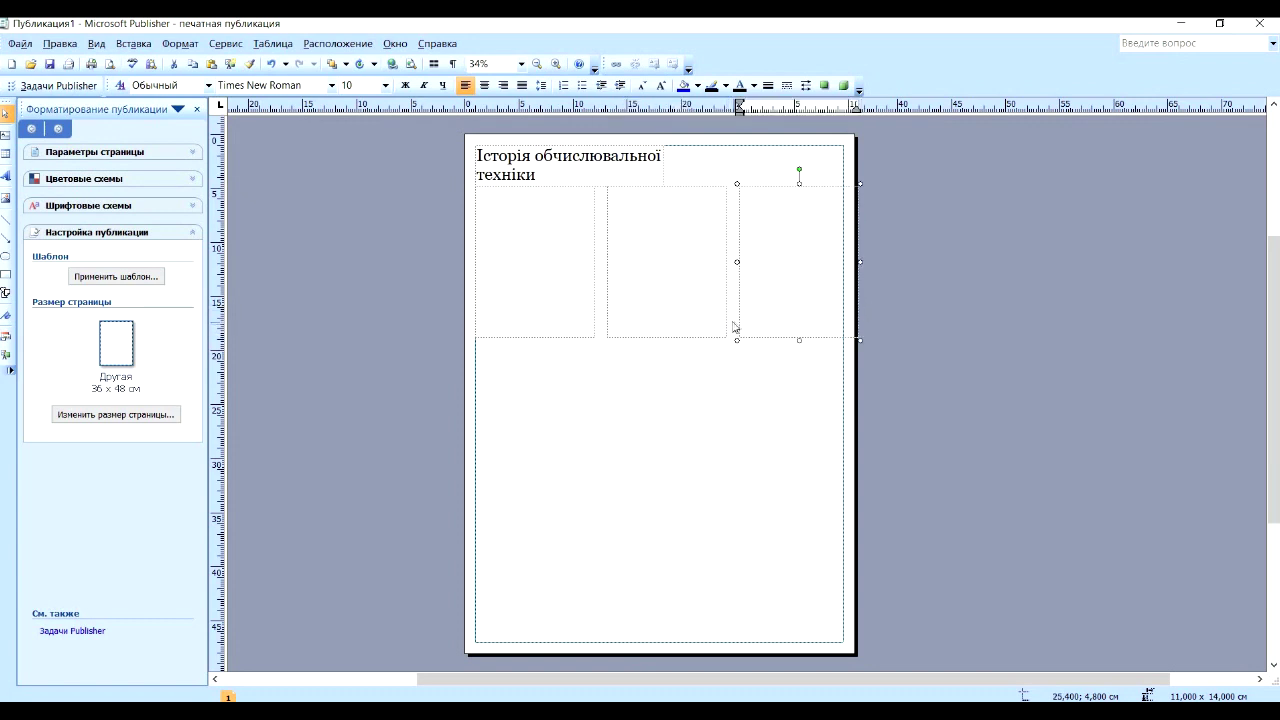
# Nudge the middle and right column boxes left to align them, then return to the browser
pyautogui.click(608, 338)
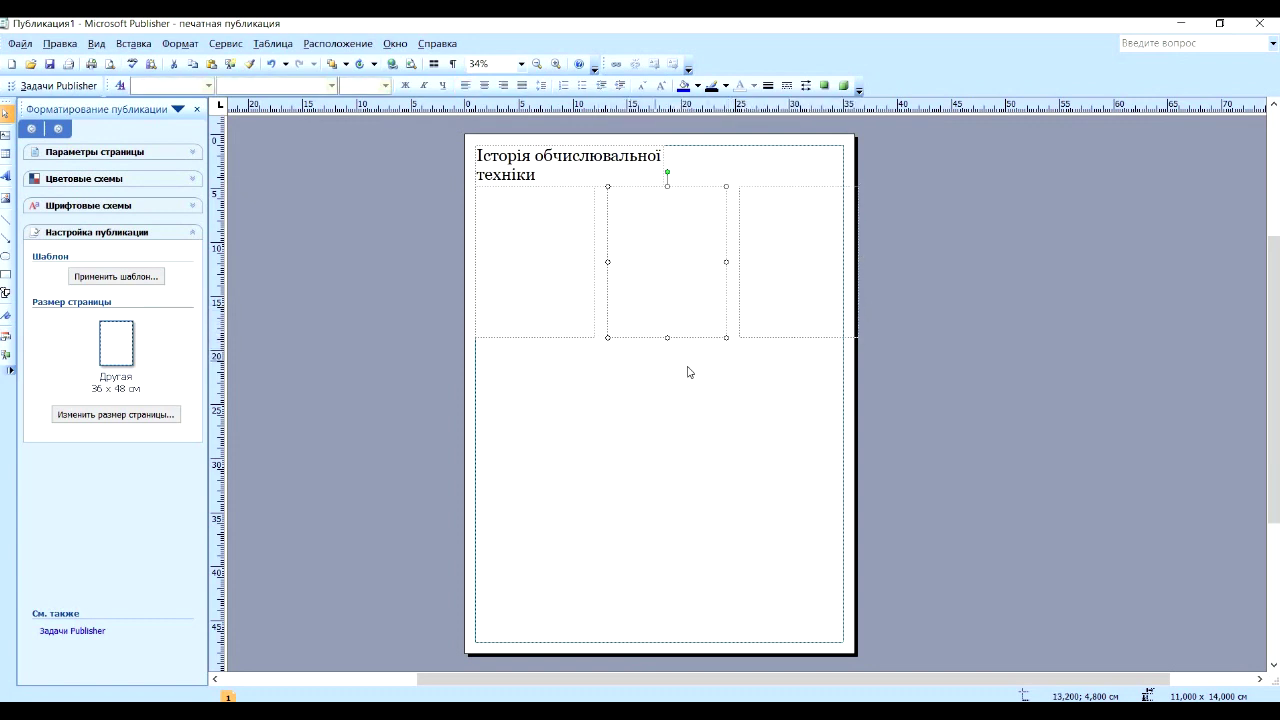
pyautogui.press('Left')
pyautogui.moveTo(752, 340); pyautogui.dragTo(752, 352)
pyautogui.click(740, 340)
pyautogui.click(664, 334)
pyautogui.press('Left')
pyautogui.click(745, 340)
pyautogui.press('Left')
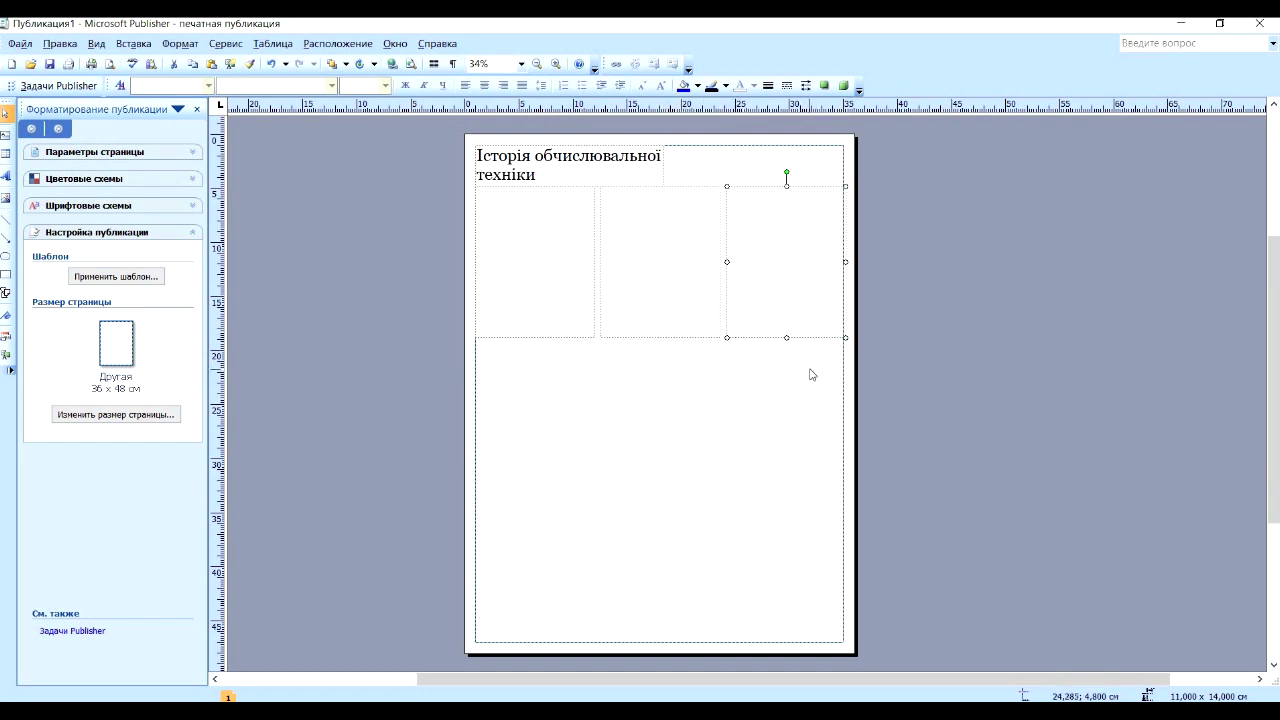
pyautogui.click(500, 409)
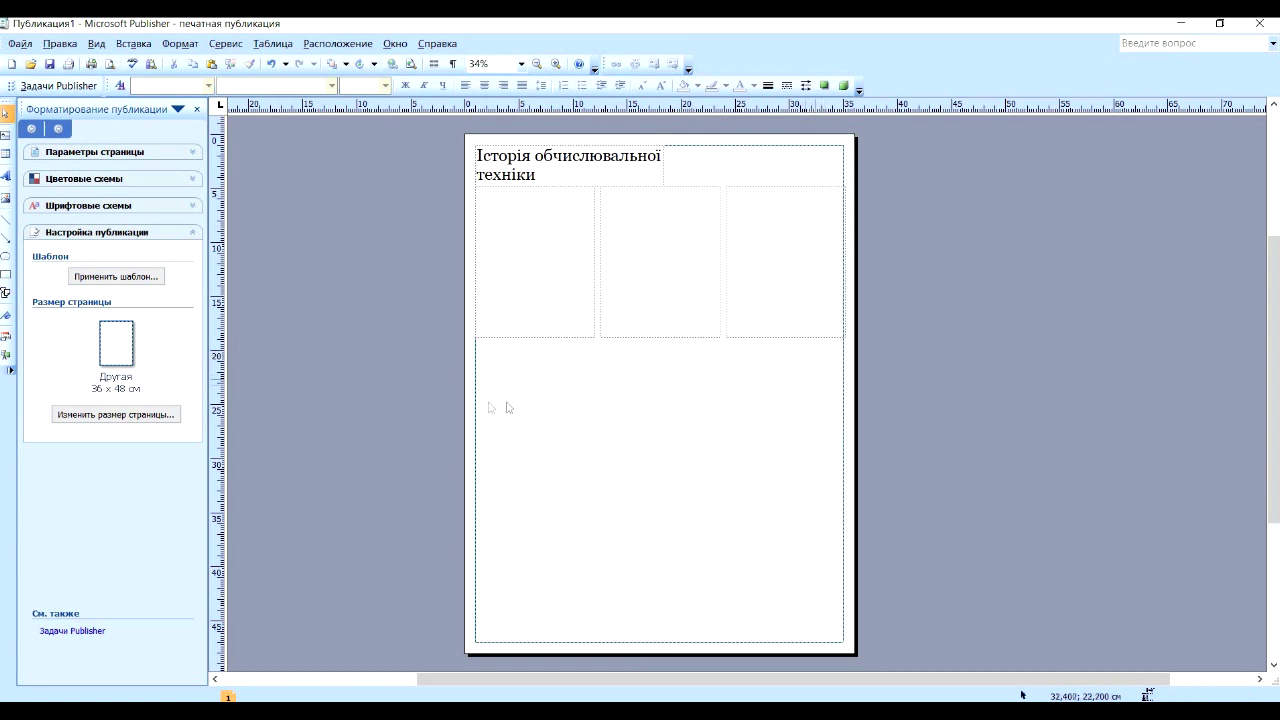
pyautogui.hotkey('alt', 'Tab')
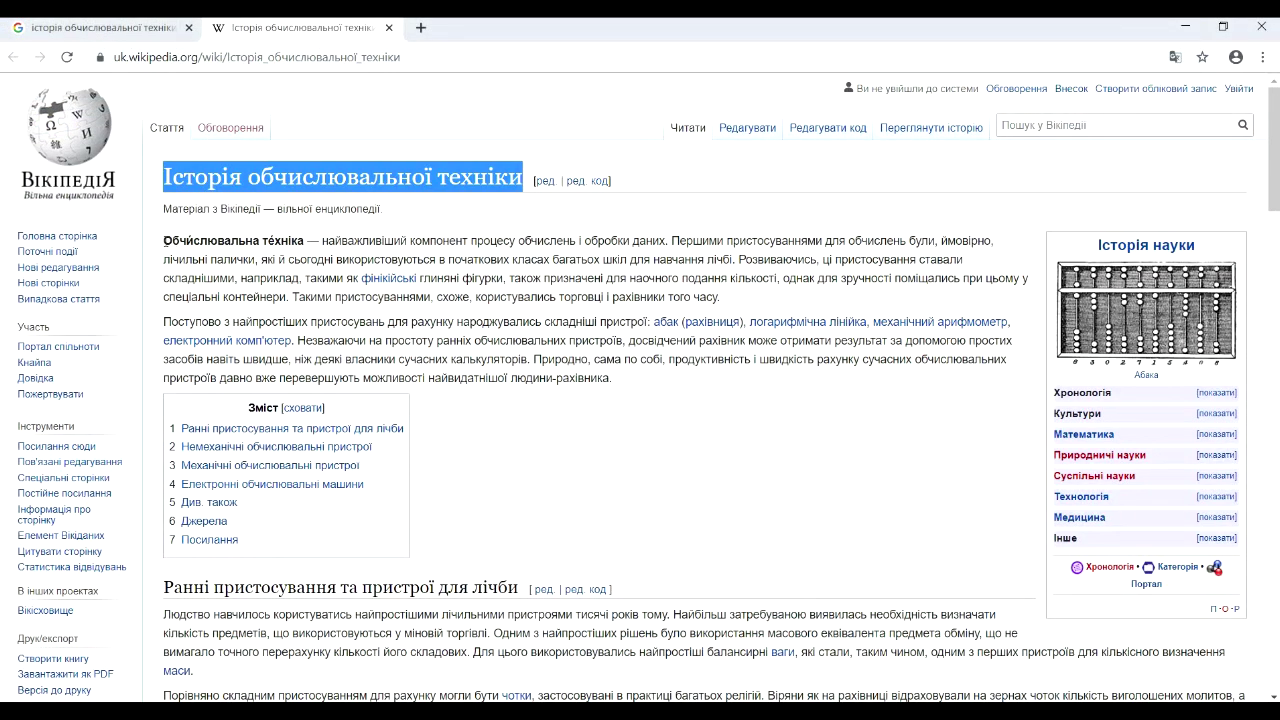
# Copy the article's first two introductory paragraphs from Wikipedia
pyautogui.moveTo(163, 241); pyautogui.dragTo(755, 385)
pyautogui.rightClick(582, 360)
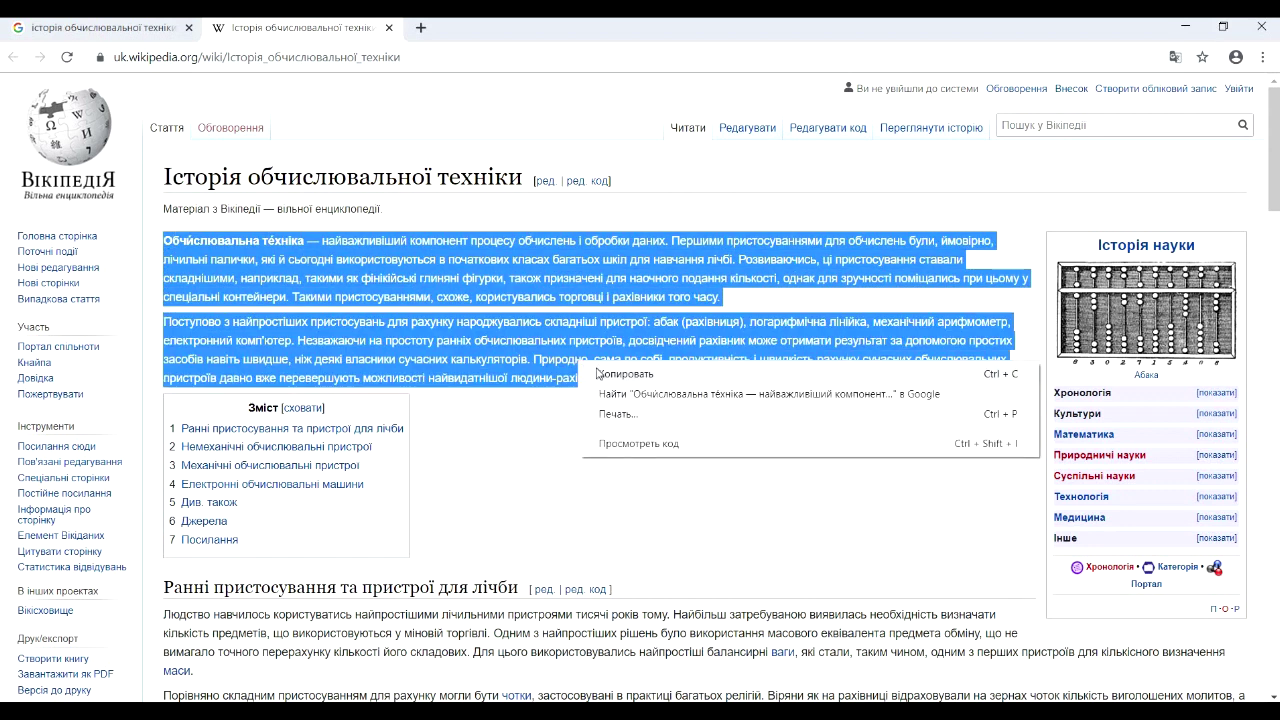
pyautogui.click(603, 374)
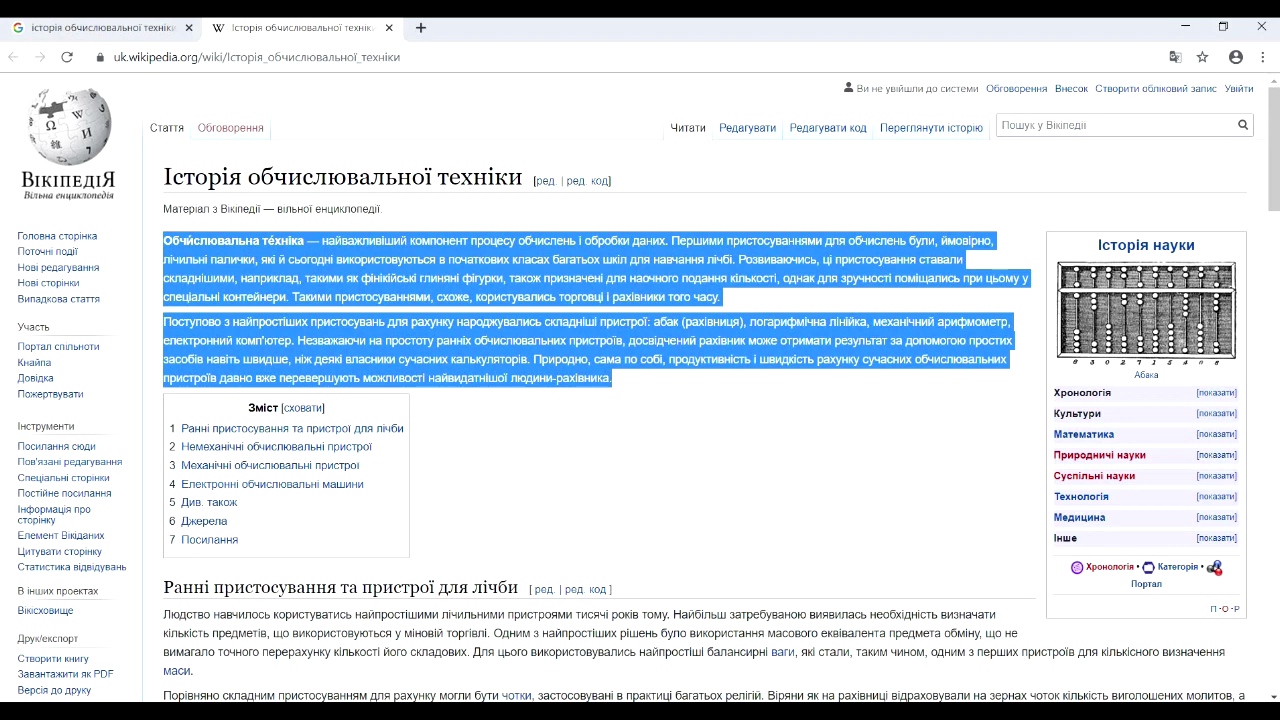
pyautogui.hotkey('alt', 'Tab')
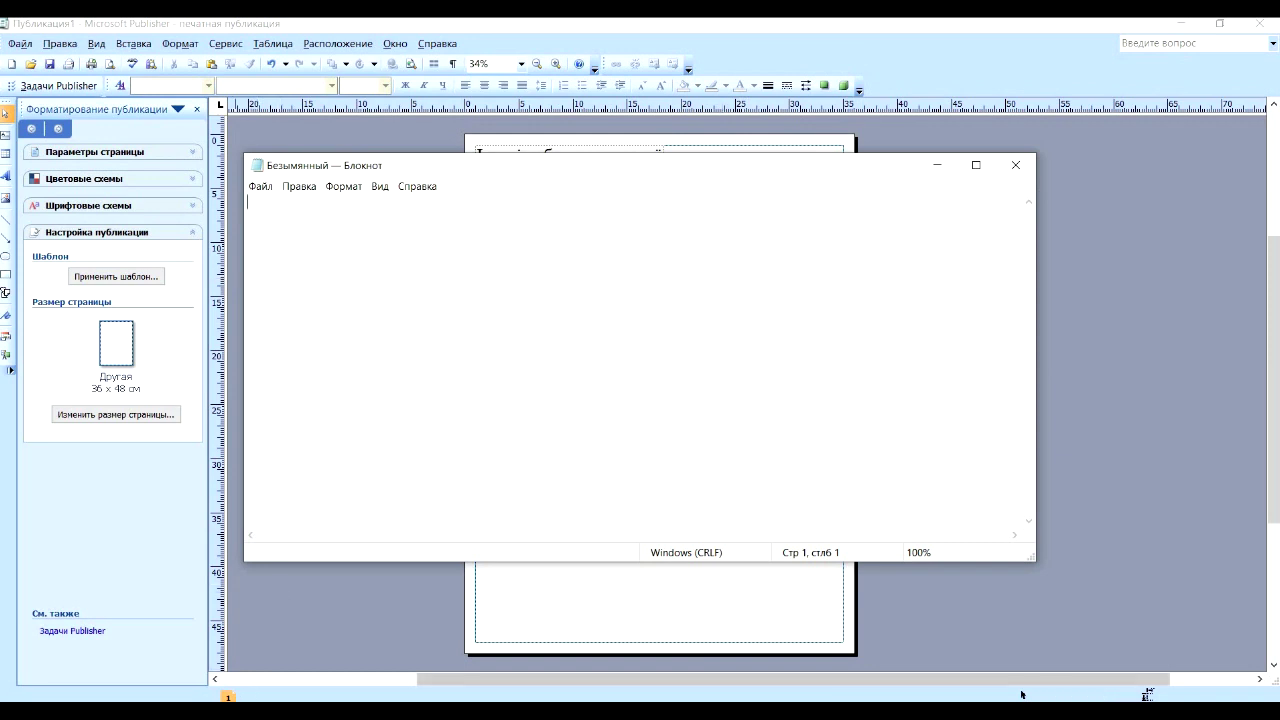
# Paste the paragraphs into Notepad as plain text, recopy them, and return to Publisher
pyautogui.rightClick(269, 219)
pyautogui.click(305, 277)
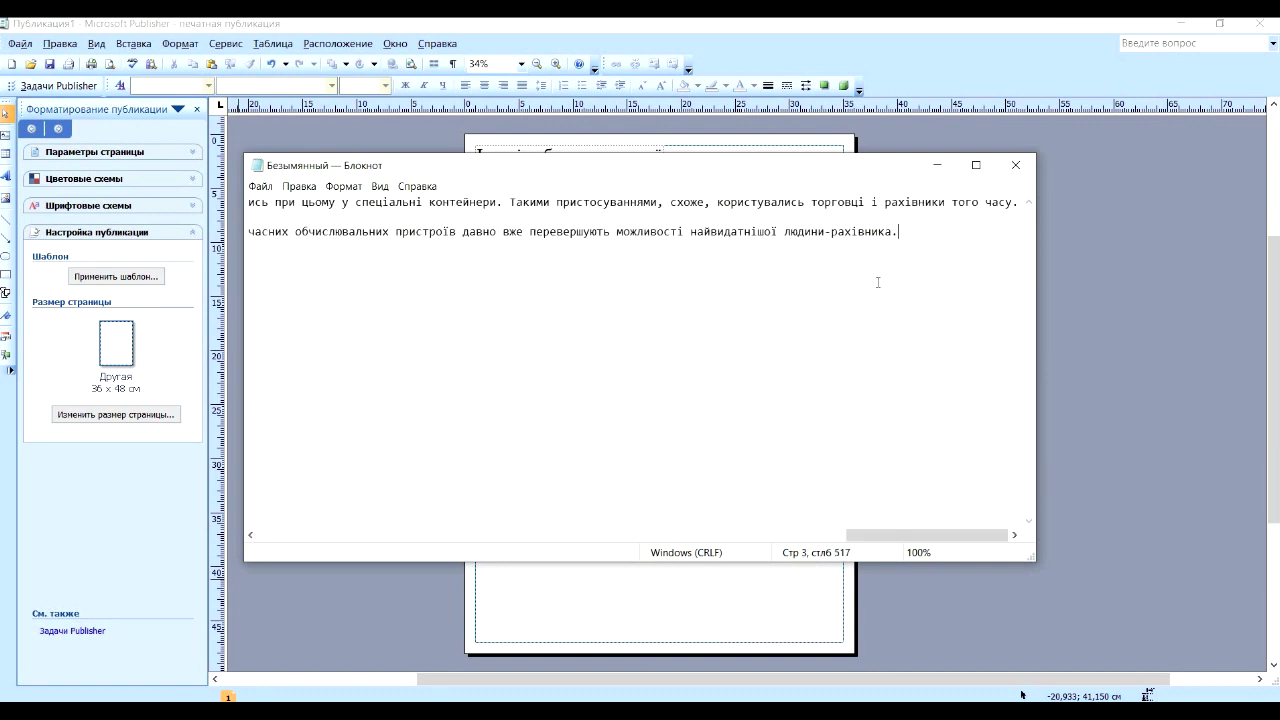
pyautogui.hotkey('ctrl', 'a')
pyautogui.rightClick(647, 241)
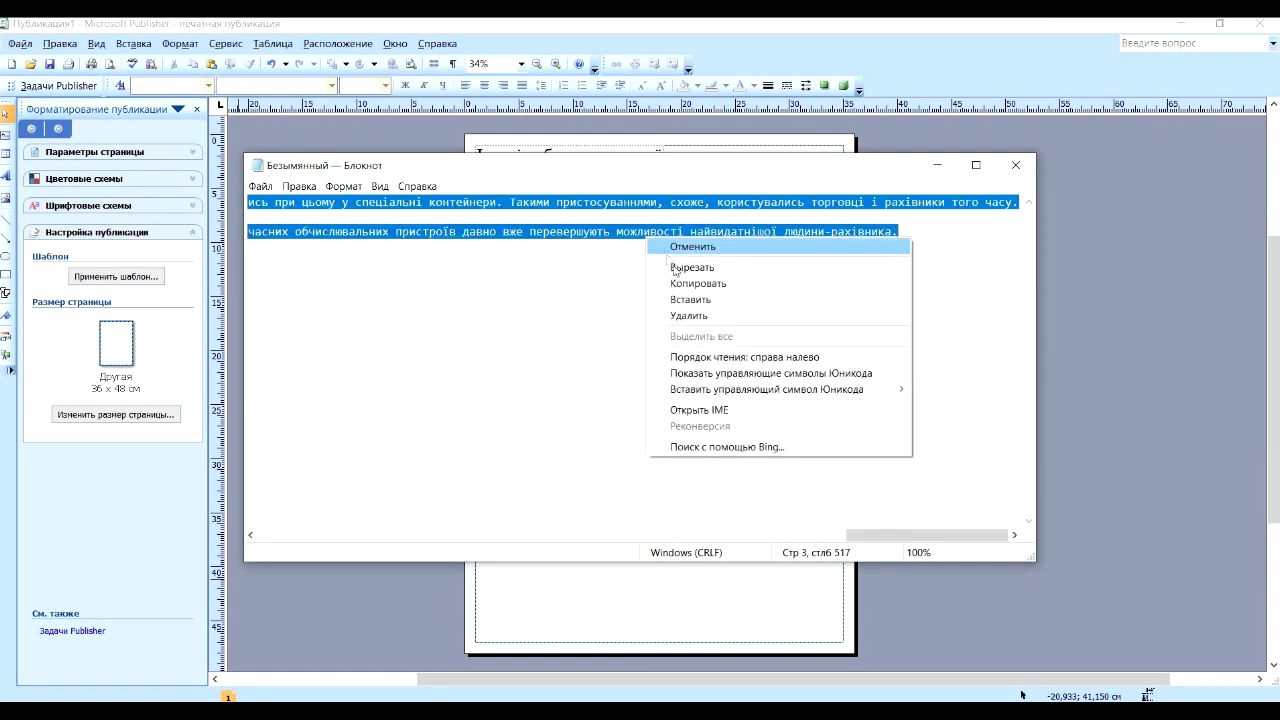
pyautogui.click(728, 285)
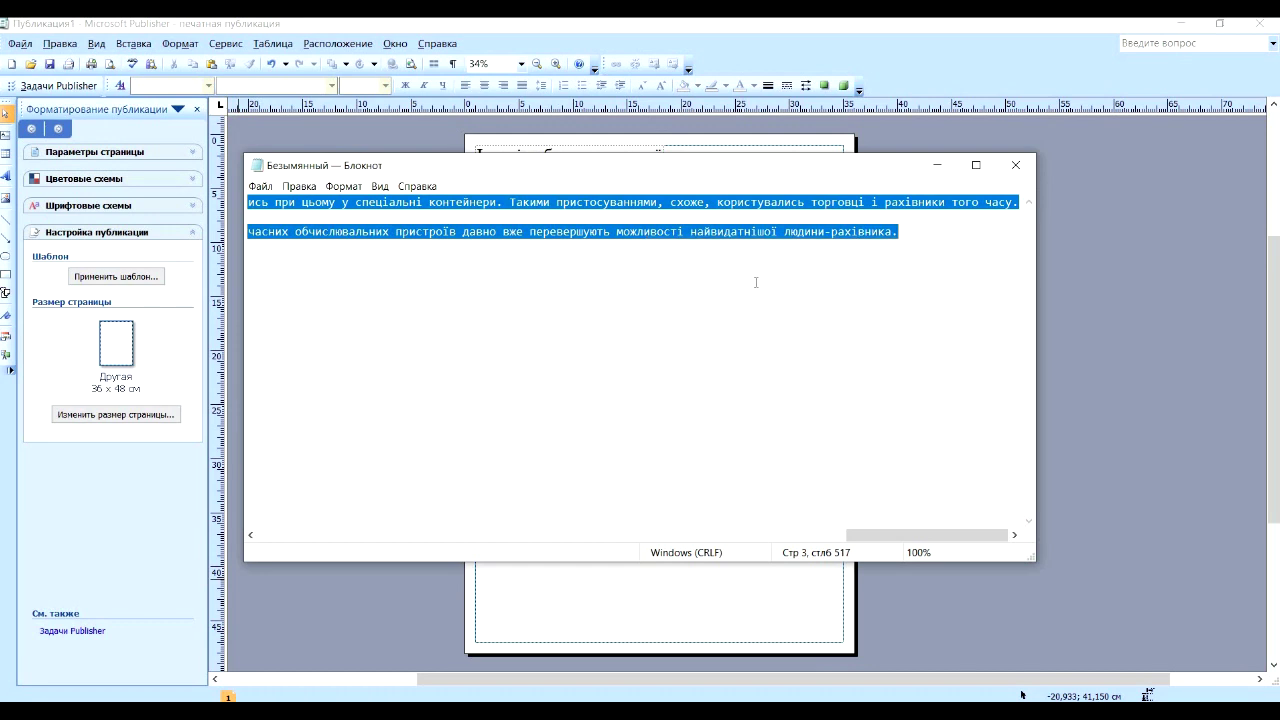
pyautogui.click(688, 610)
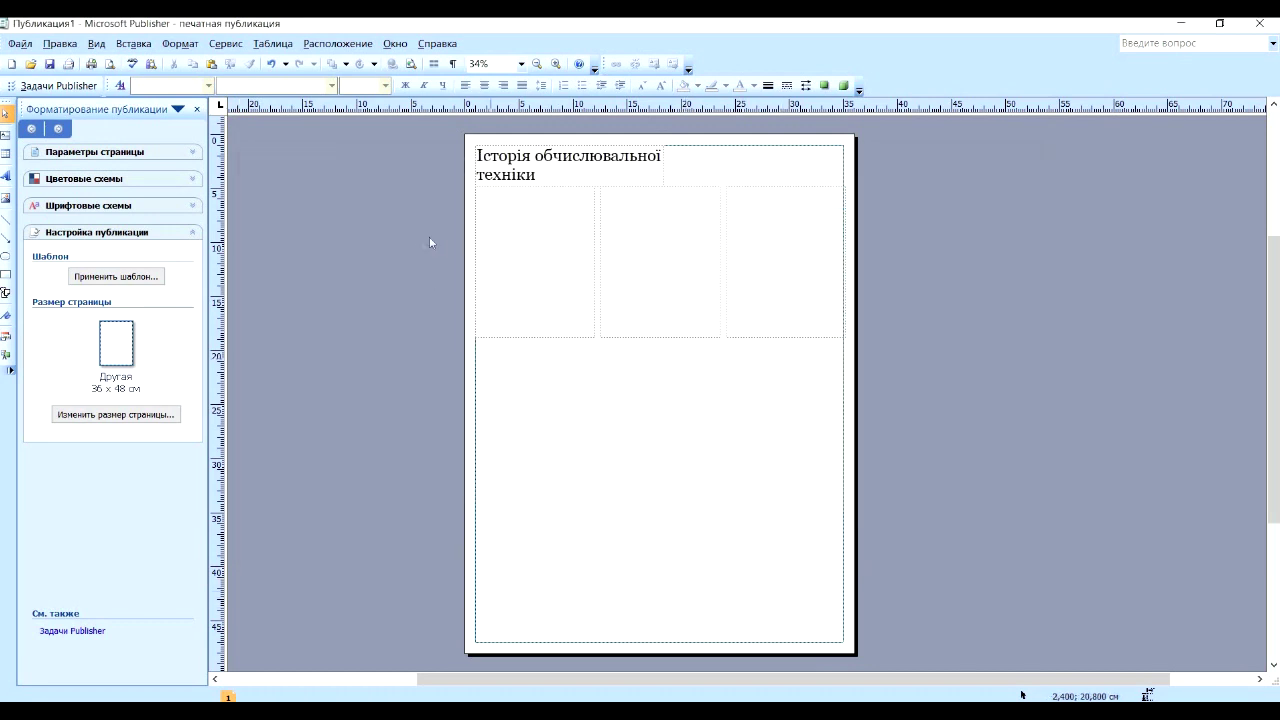
# Paste the plain-text paragraphs into the left column box and decline automatic text flow
pyautogui.click(495, 200)
pyautogui.rightClick(495, 201)
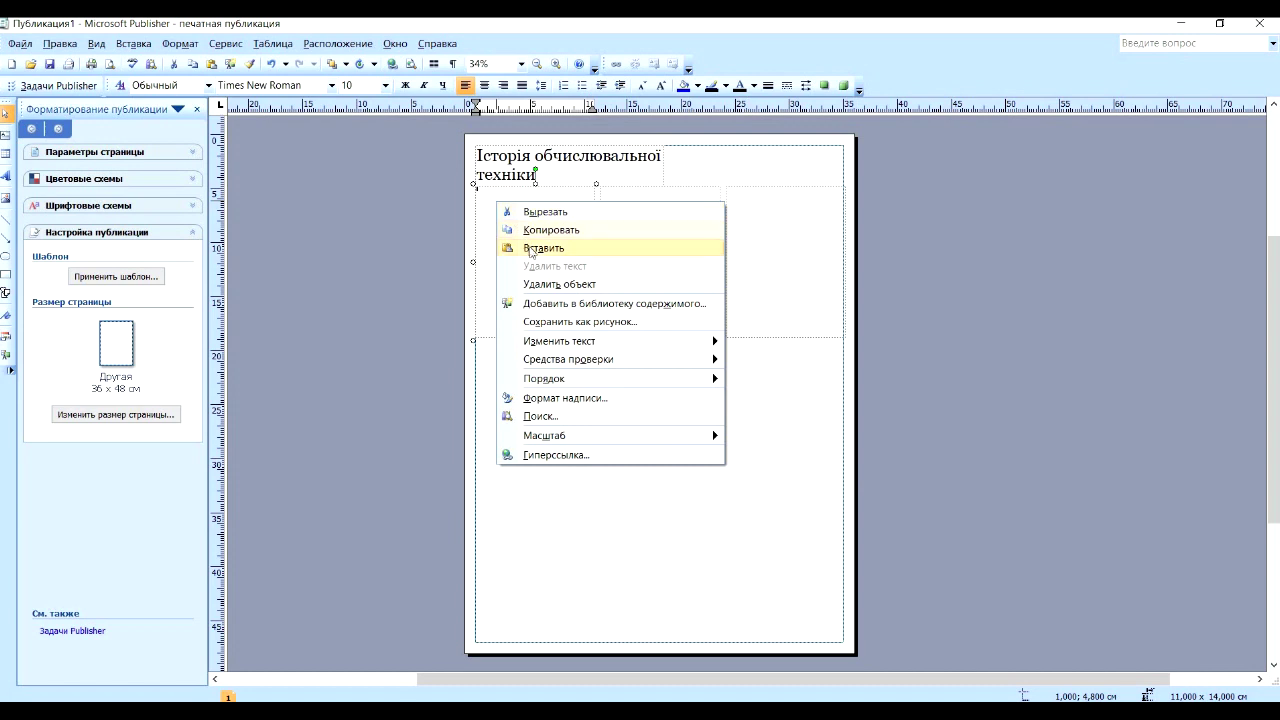
pyautogui.click(532, 248)
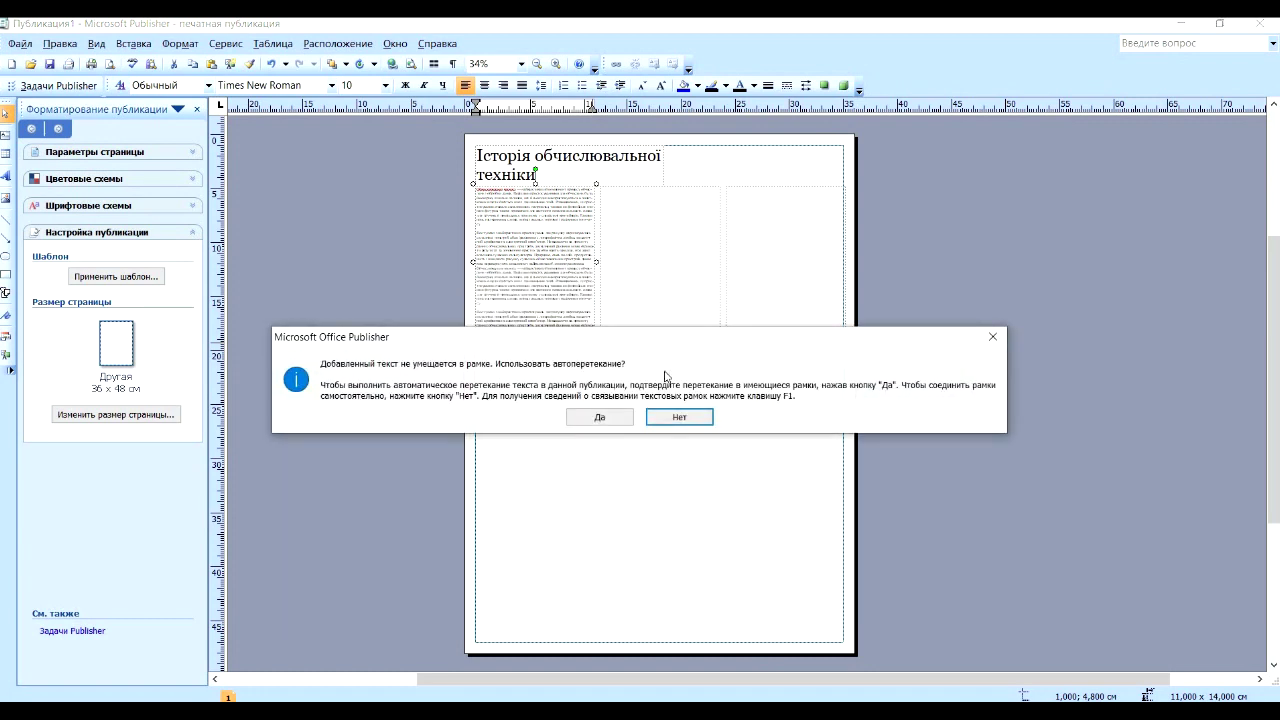
pyautogui.moveTo(657, 348); pyautogui.dragTo(661, 411)
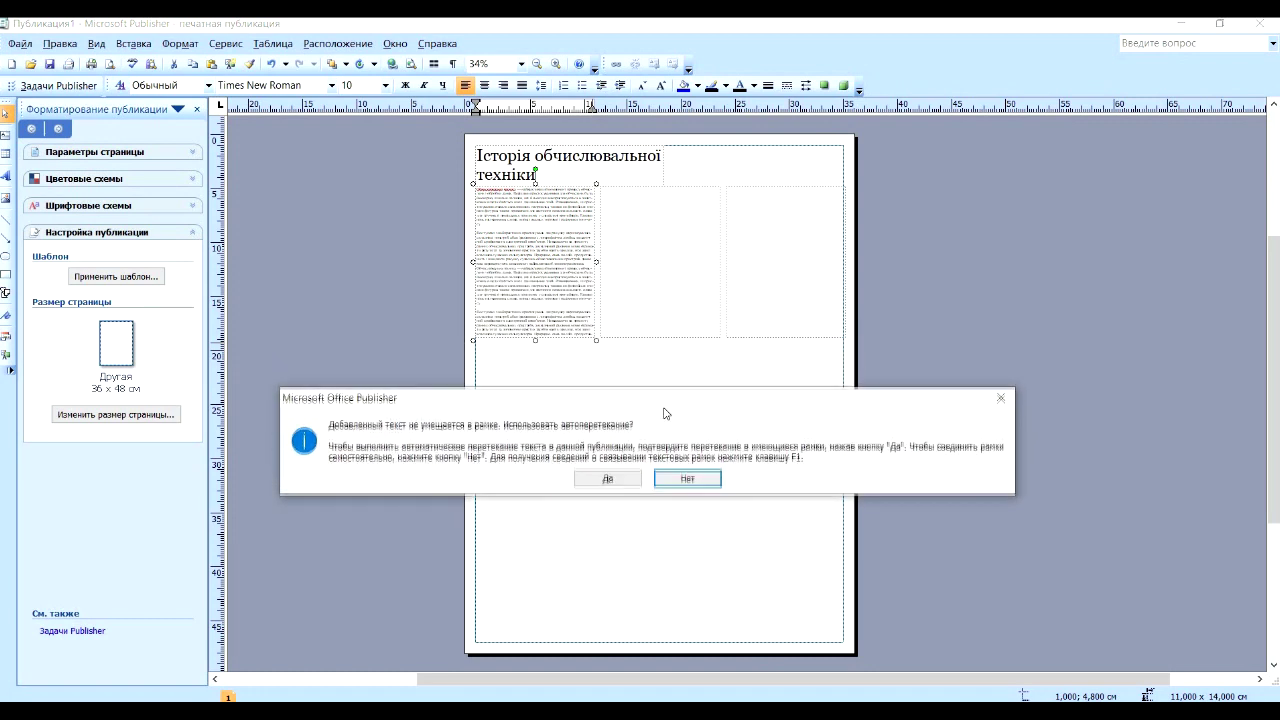
pyautogui.click(996, 400)
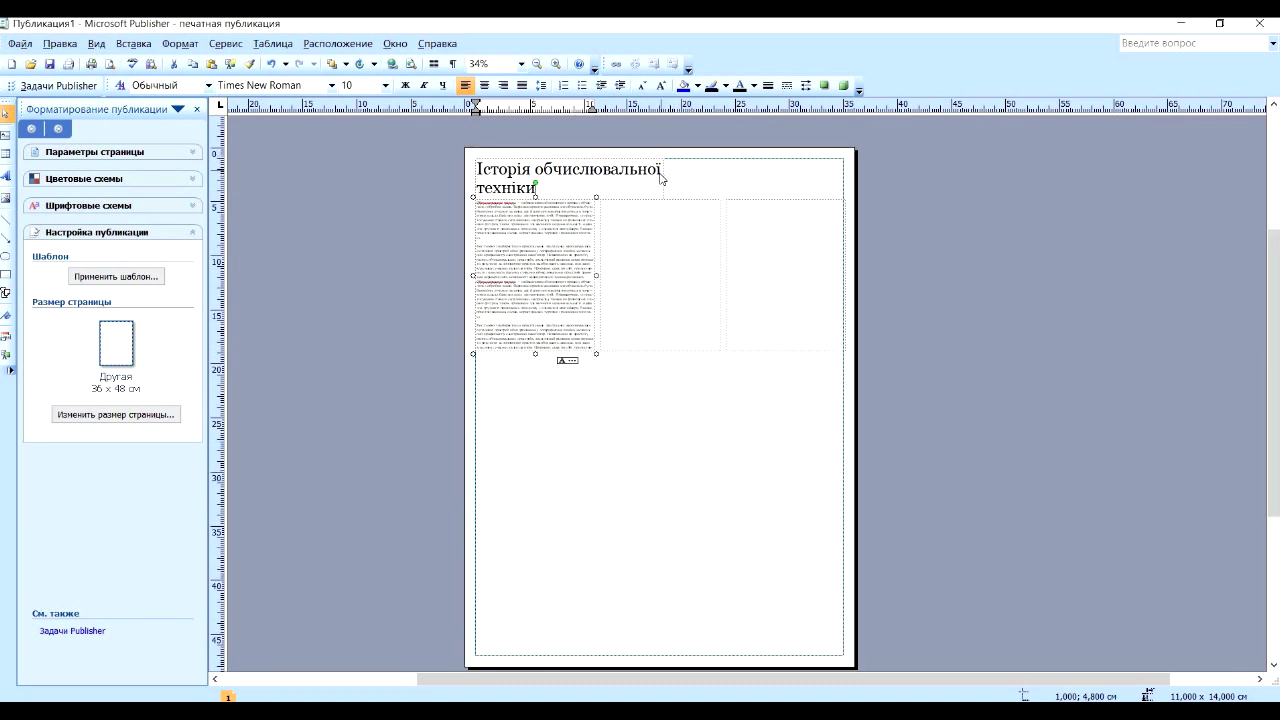
pyautogui.scroll(2, 665, 168)
pyautogui.scroll(2, 814, 327)
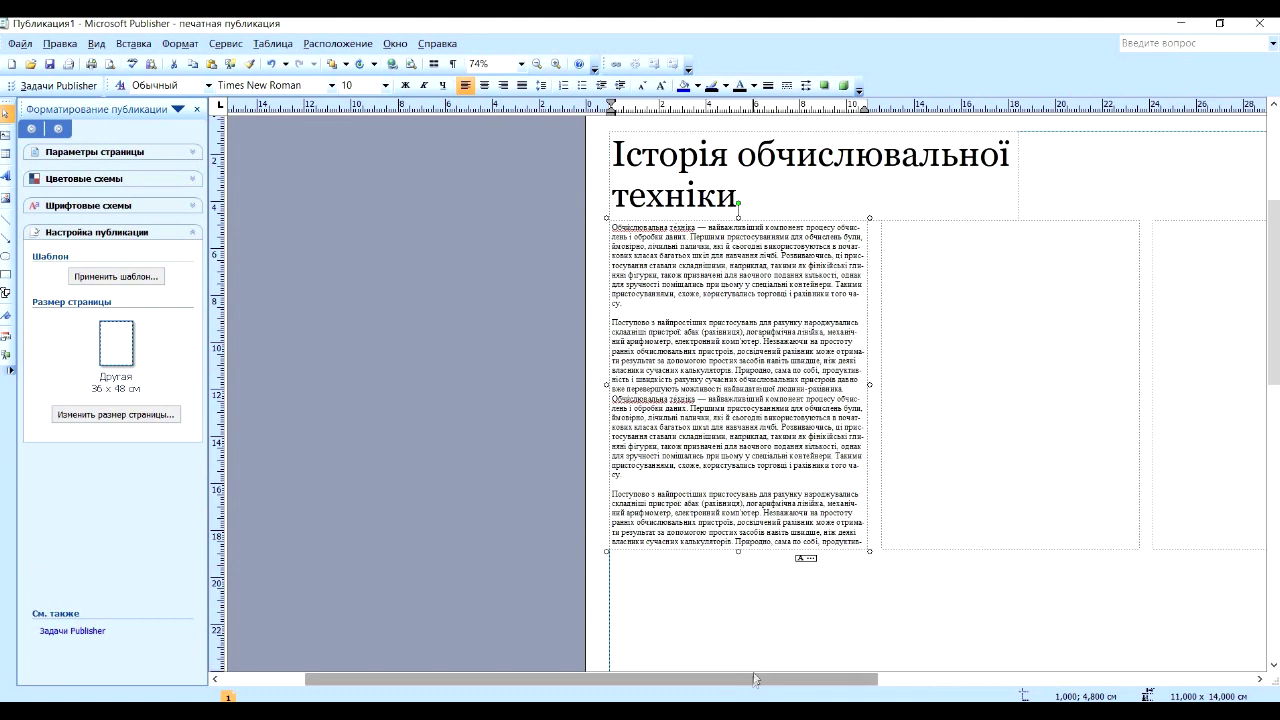
# Link the left column box to the middle box so the overflow text continues there
pyautogui.scroll(-1, 605, 545)
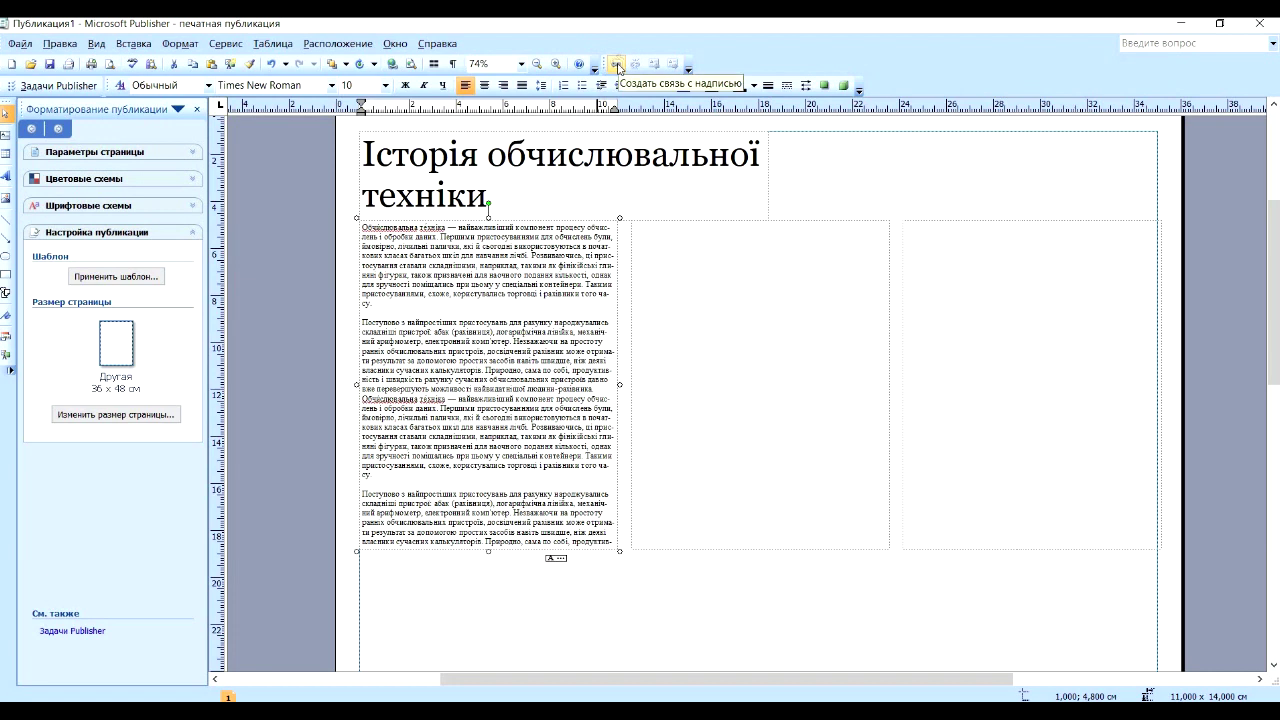
pyautogui.click(618, 68)
pyautogui.click(776, 370)
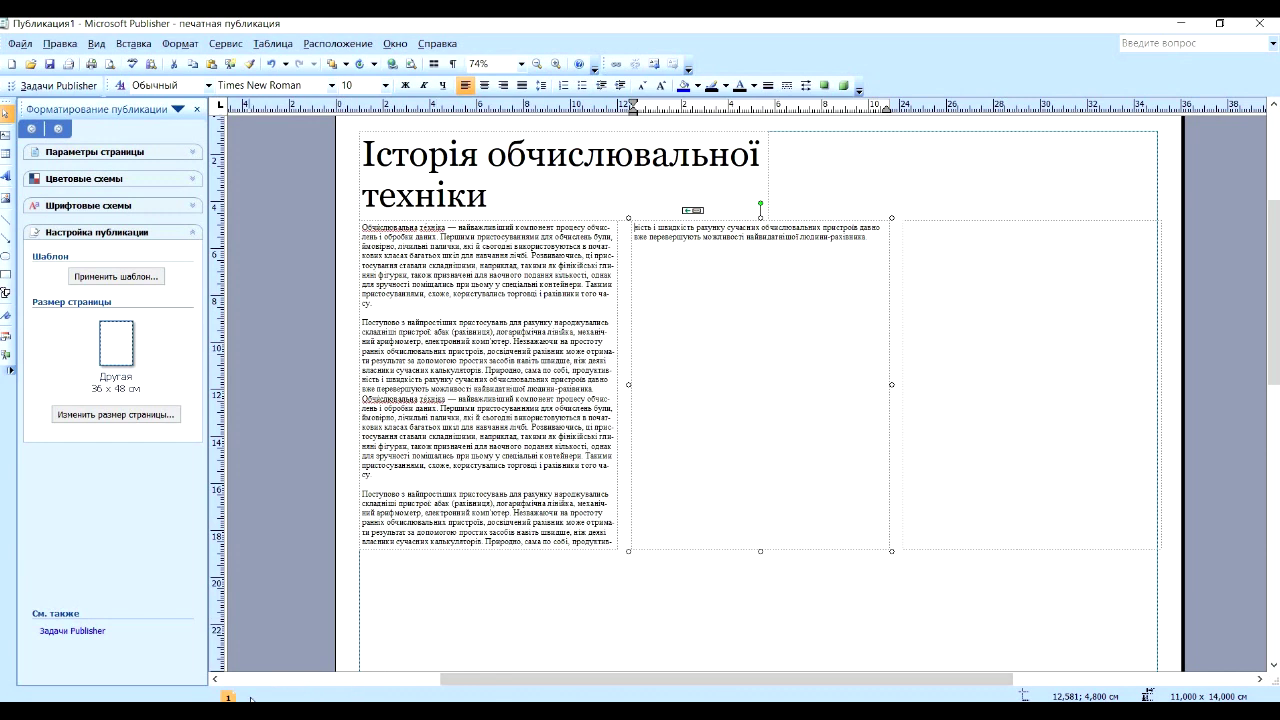
pyautogui.rightClick(258, 662)
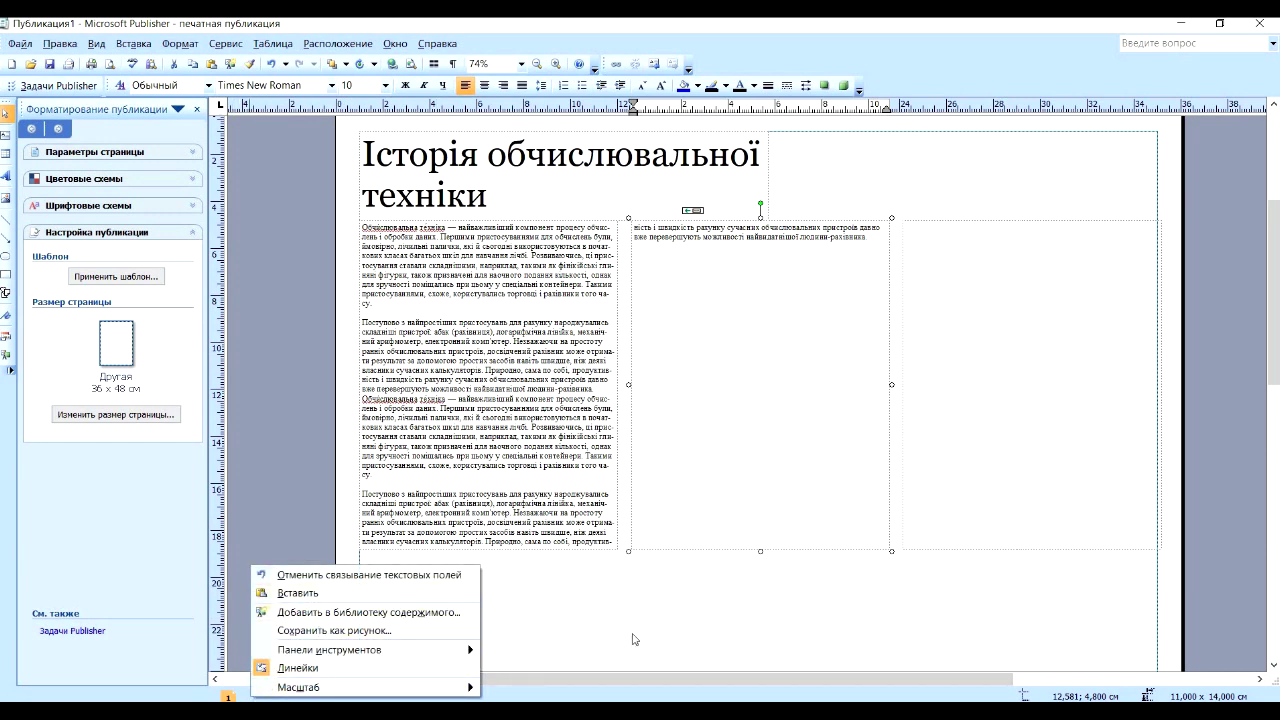
pyautogui.click(631, 578)
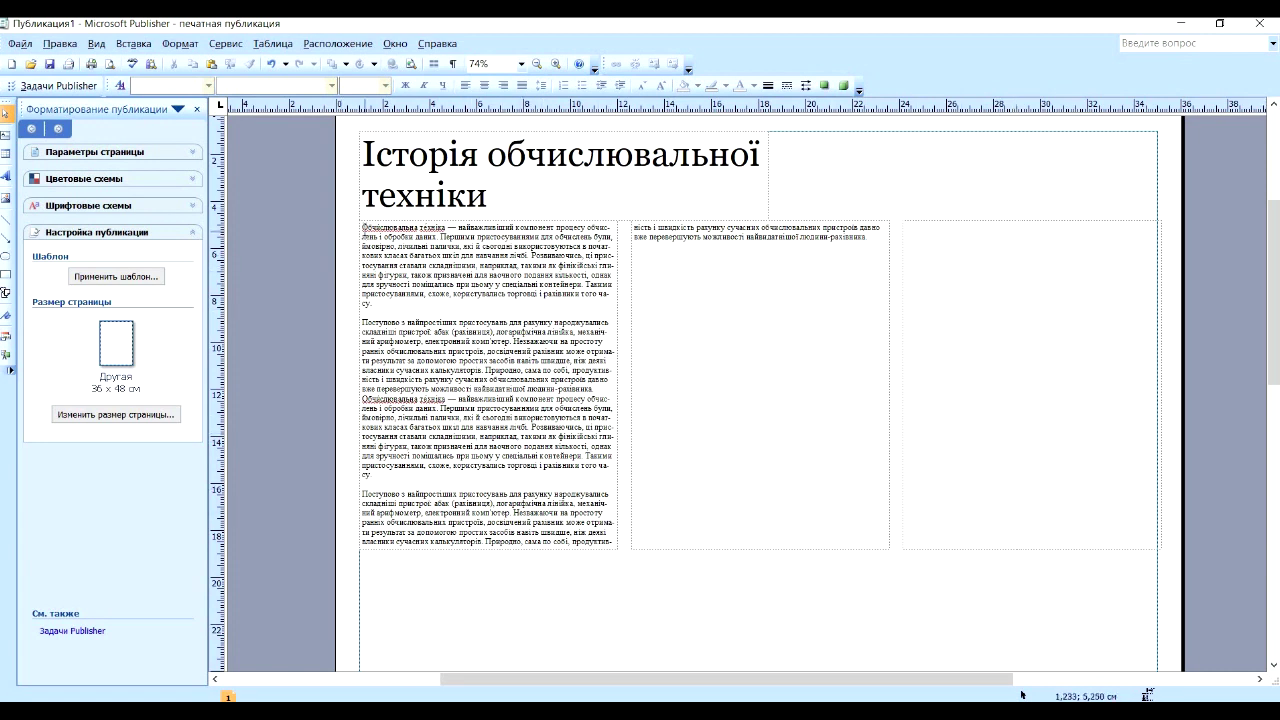
# Set the body text in the linked columns to 18 pt
pyautogui.moveTo(364, 228); pyautogui.dragTo(886, 400)
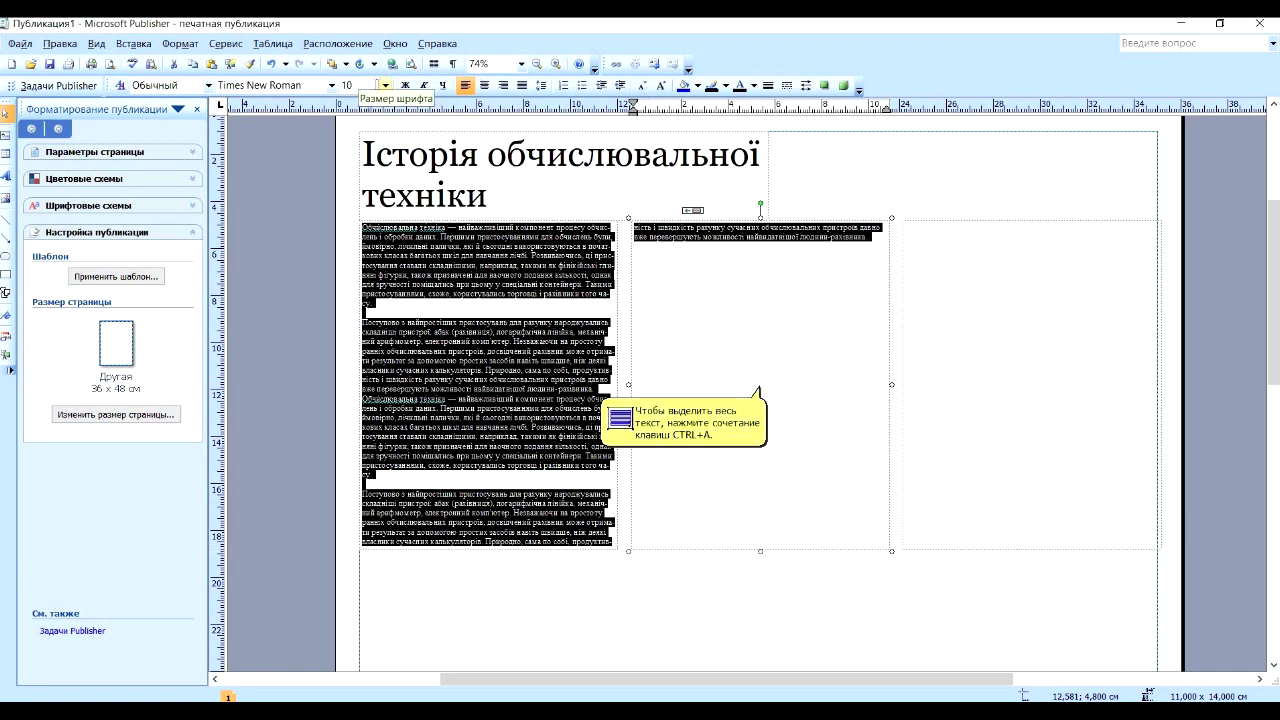
pyautogui.click(386, 87)
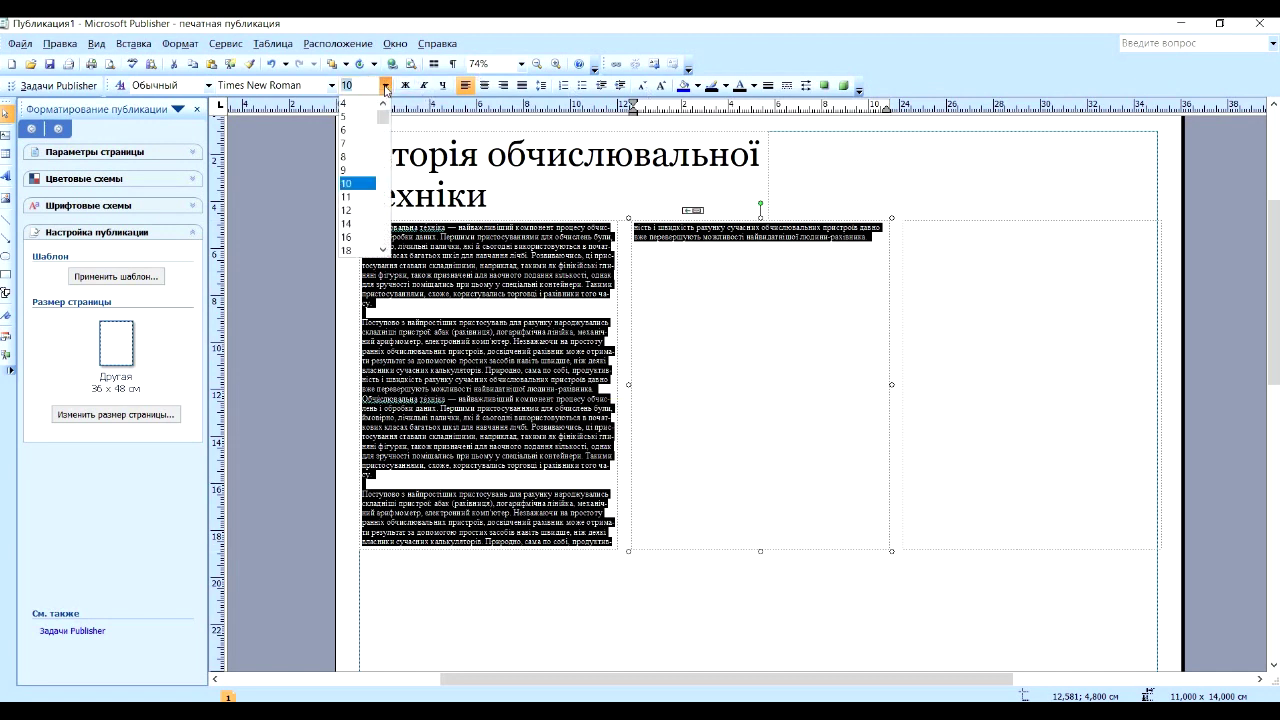
pyautogui.click(668, 87)
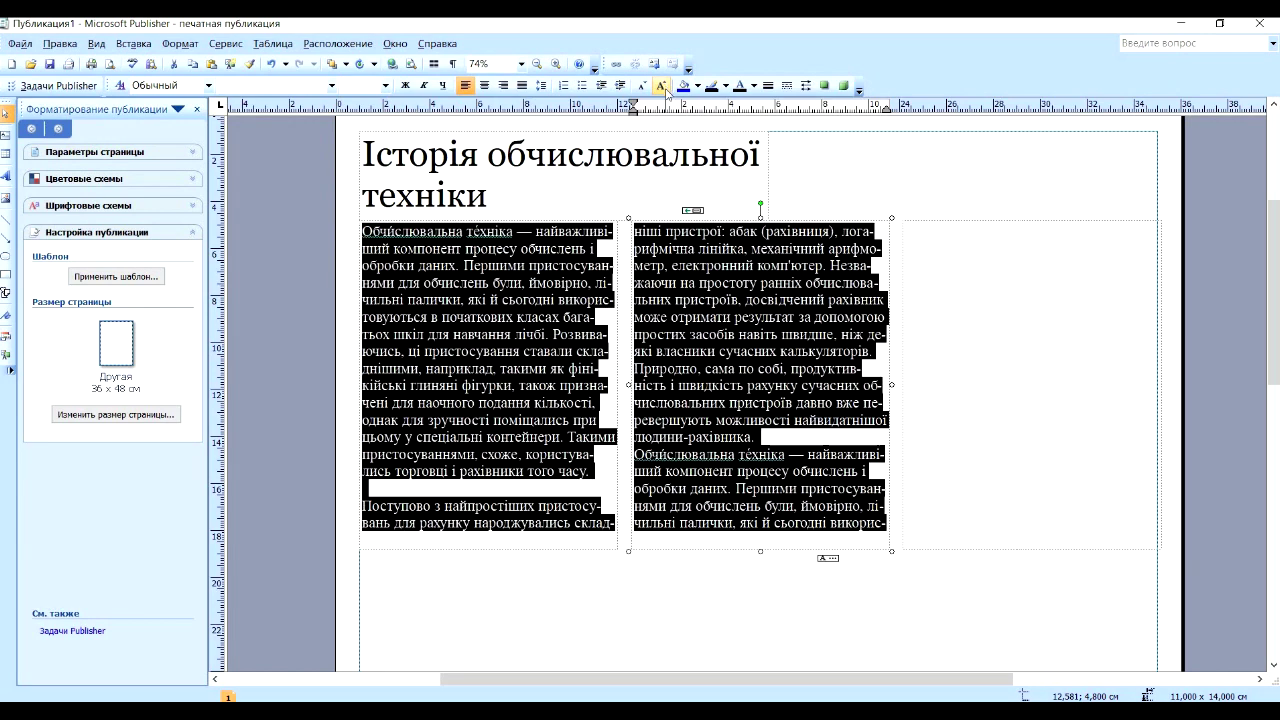
pyautogui.click(844, 534)
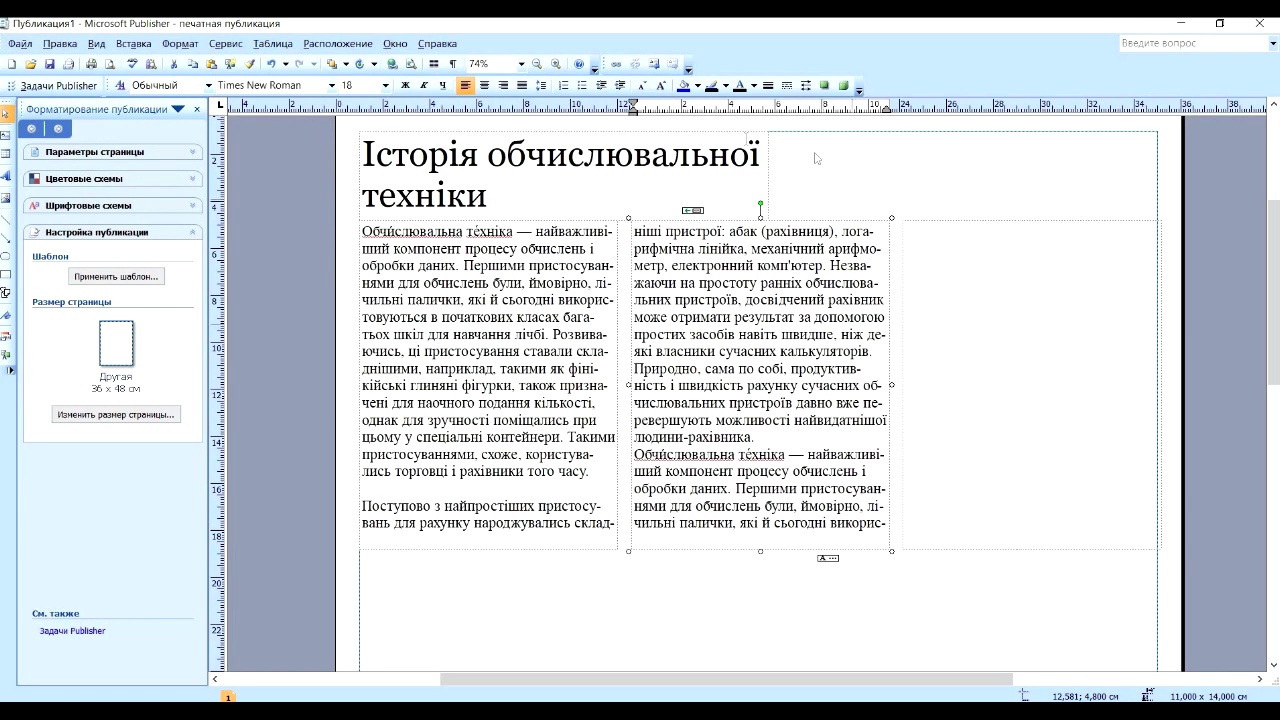
# Link the overflow text into the right column, then open the print preview
pyautogui.click(615, 64)
pyautogui.click(960, 338)
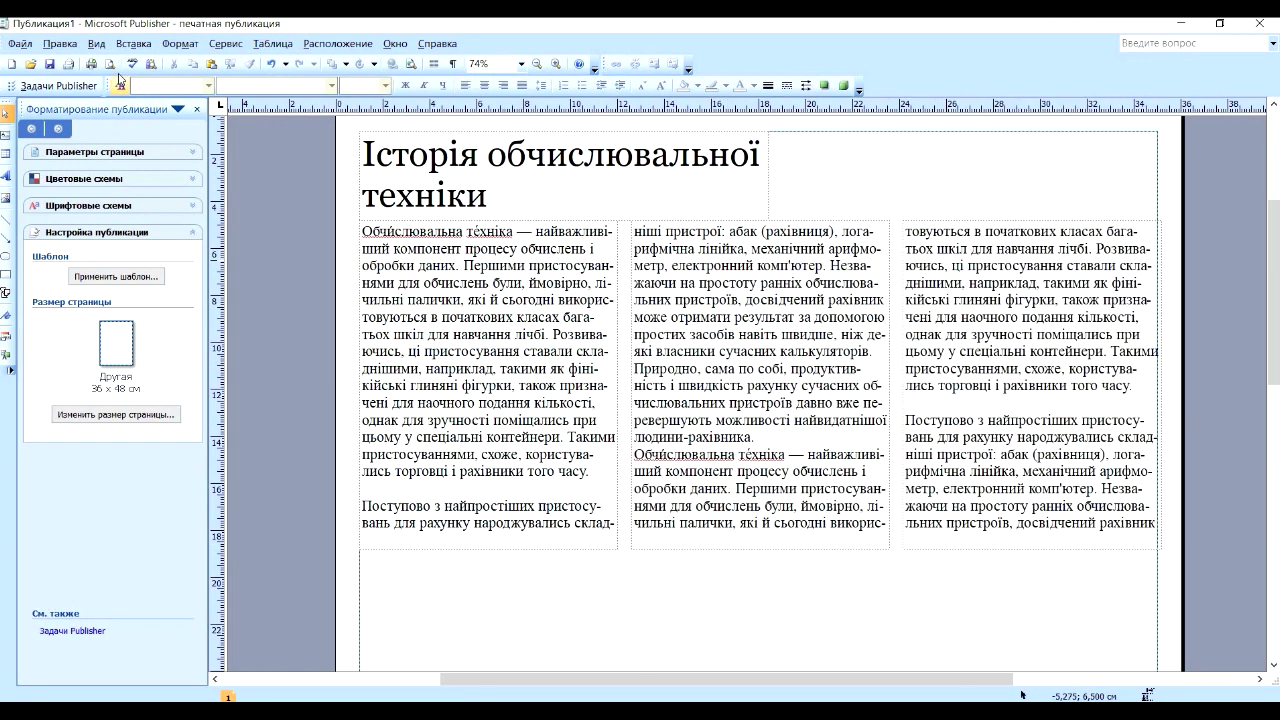
pyautogui.click(111, 66)
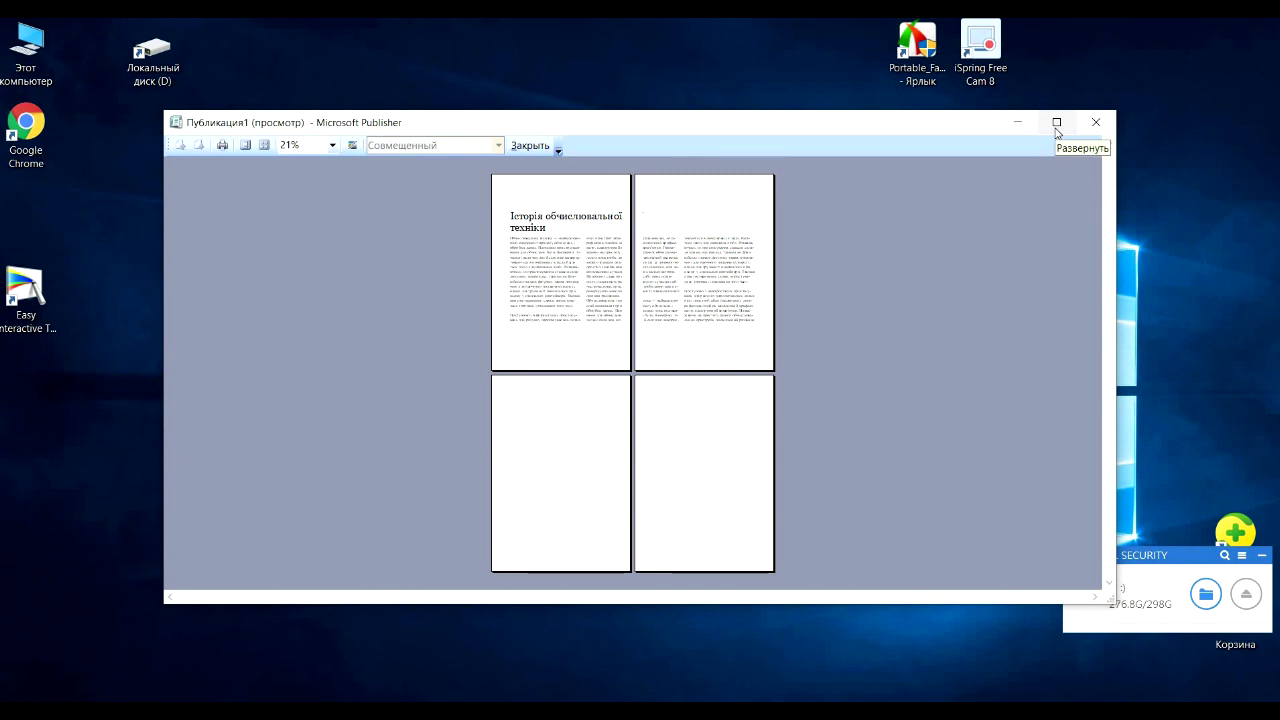
pyautogui.click(533, 150)
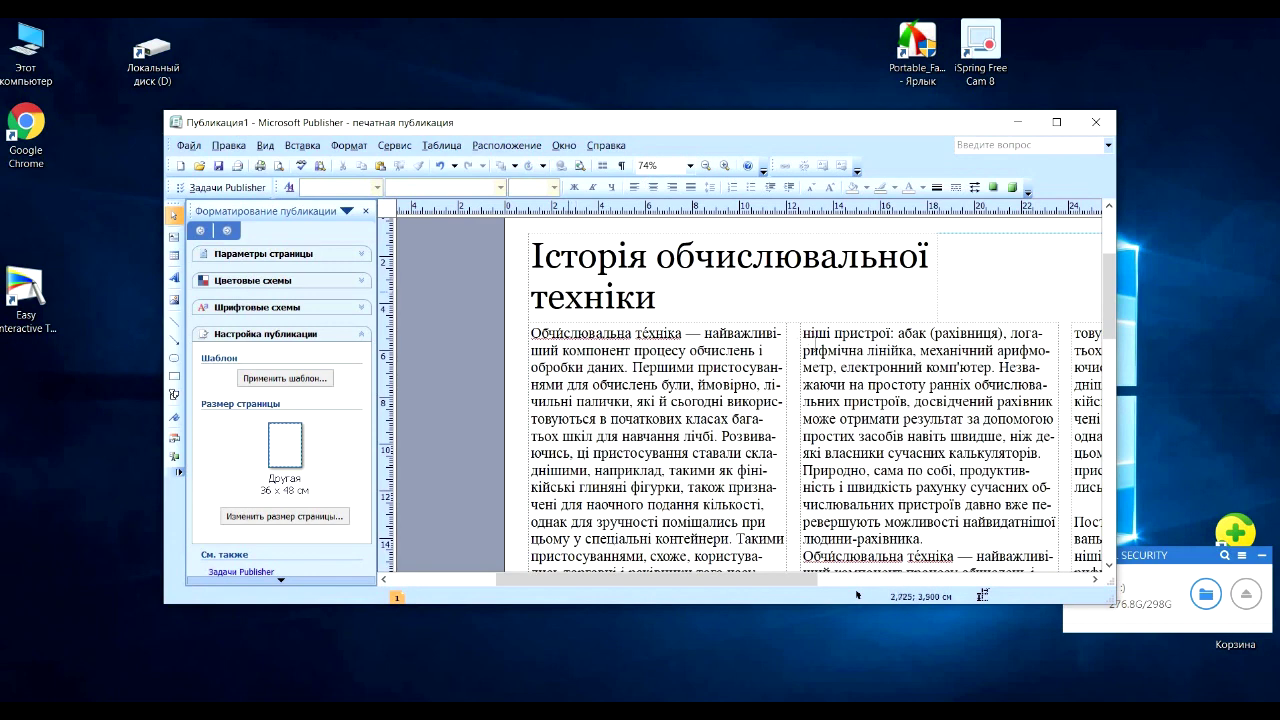
pyautogui.click(1055, 123)
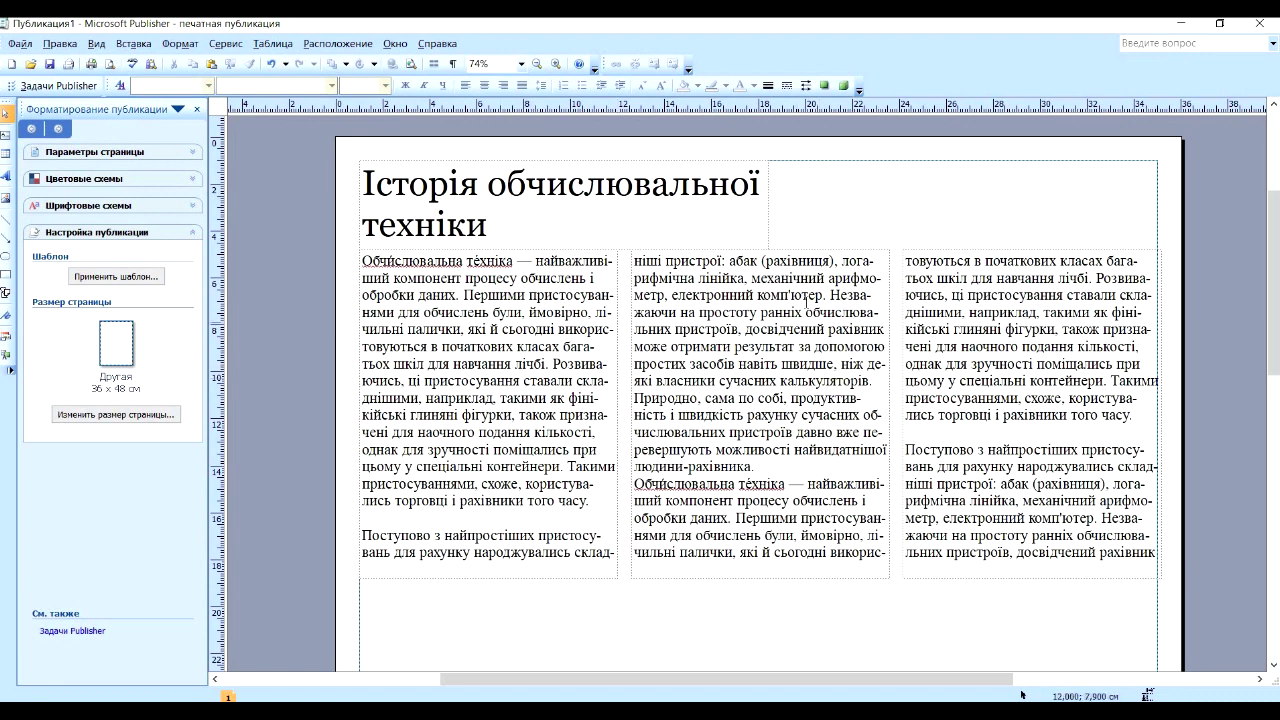
pyautogui.scroll(-1, 807, 300)
# Copy the abacus picture from the Wikipedia article in Chrome and return to Publisher
pyautogui.hotkey('alt', 'Tab')
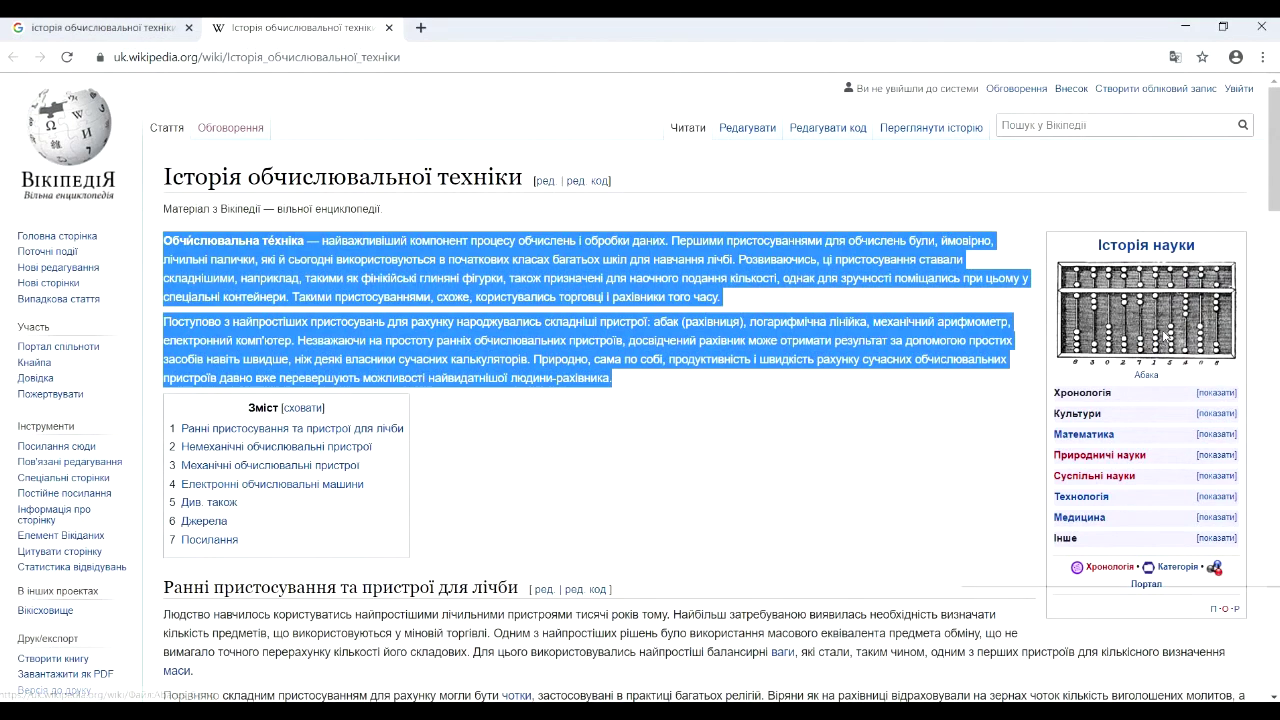
pyautogui.rightClick(1165, 337)
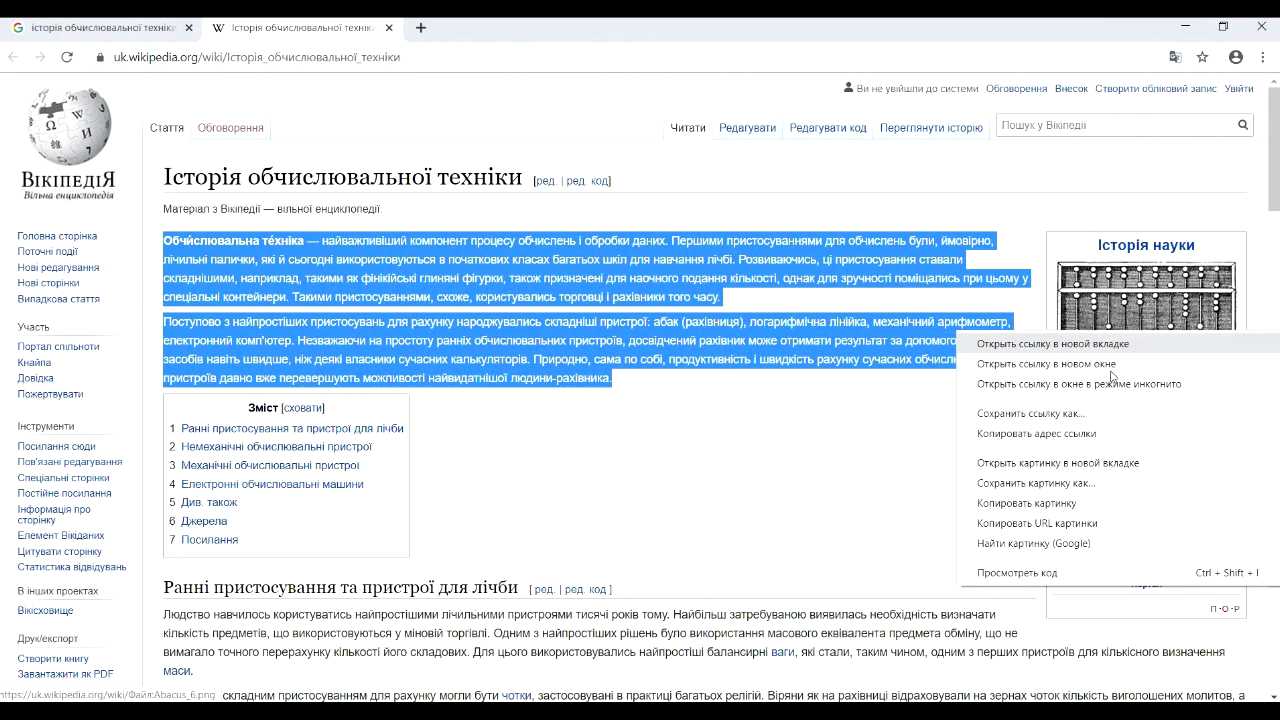
pyautogui.click(1082, 508)
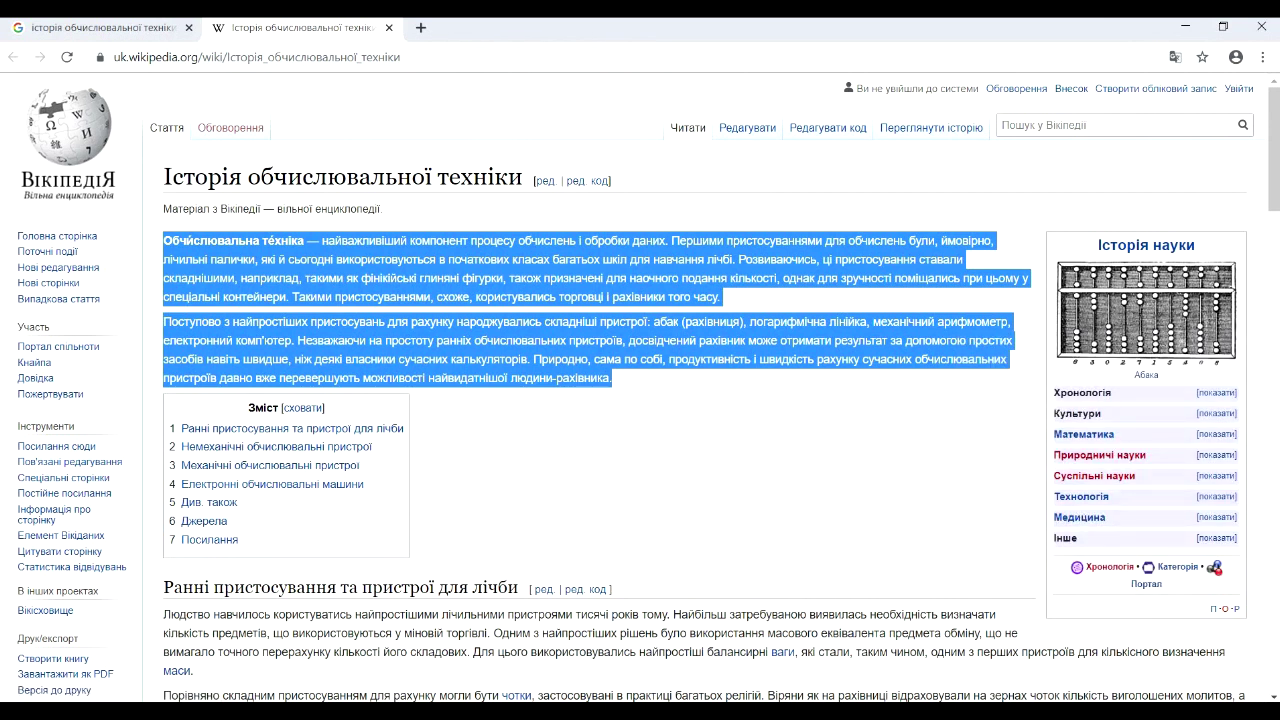
pyautogui.hotkey('alt', 'Tab')
pyautogui.rightClick(623, 604)
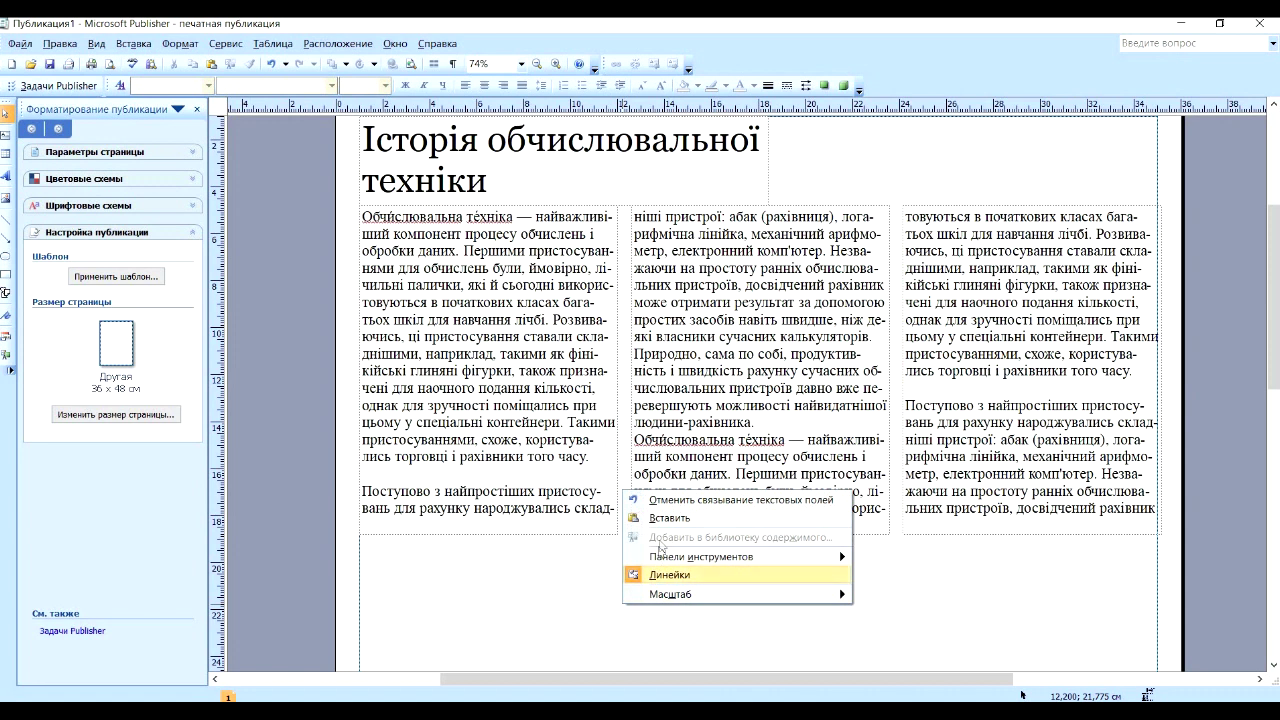
# Paste the copied abacus picture onto page 1 beneath the three text columns
pyautogui.click(669, 518)
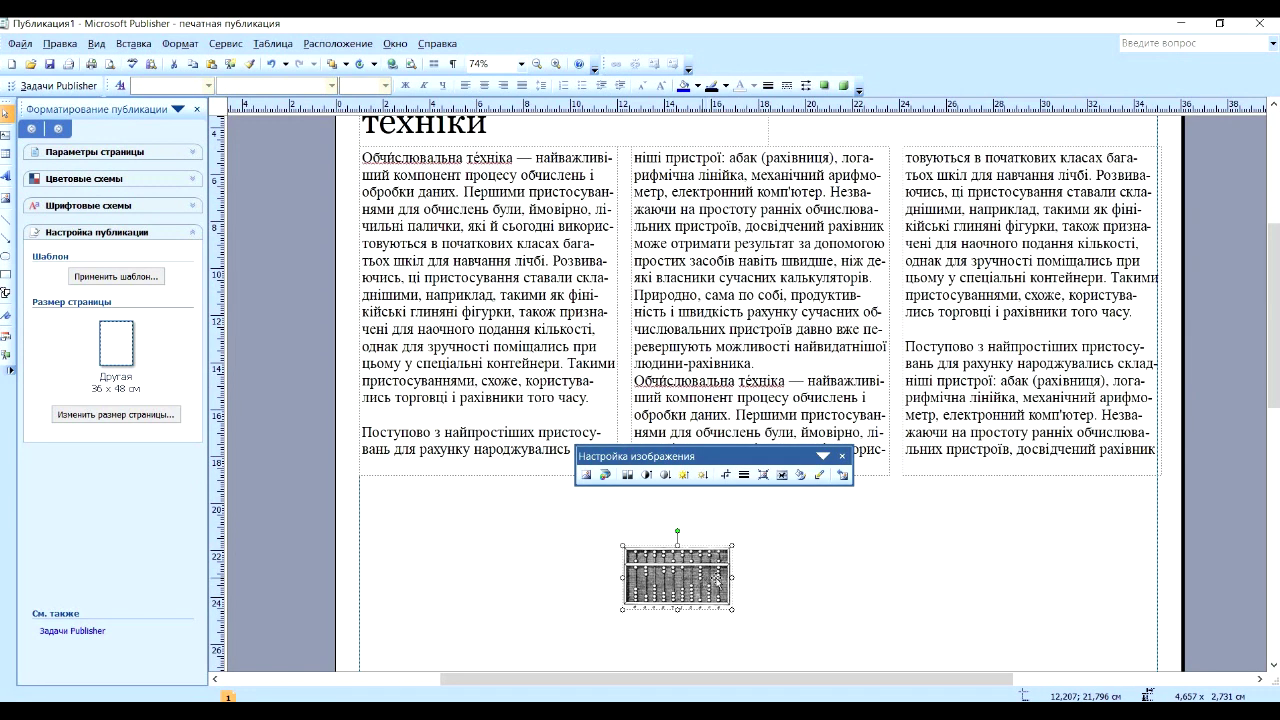
pyautogui.keyDown('ctrl'); pyautogui.scroll(-3, 703, 580); pyautogui.keyUp('ctrl')
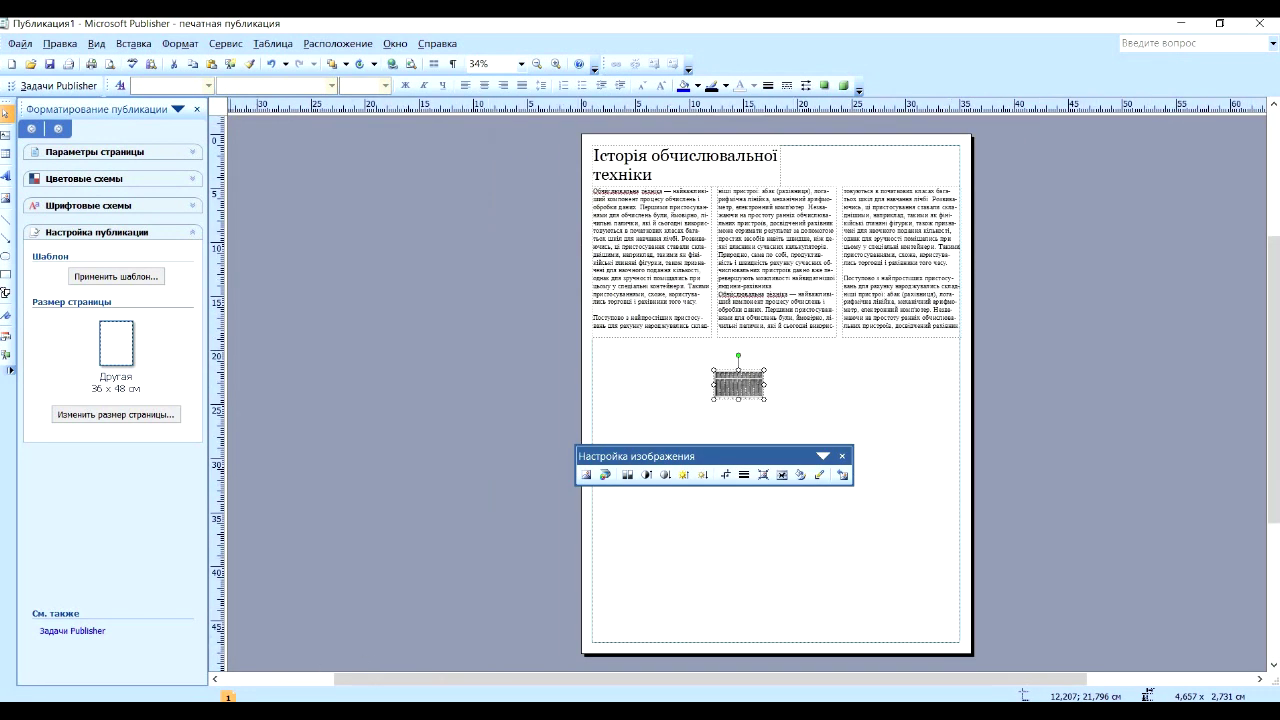
pyautogui.rightClick(250, 697)
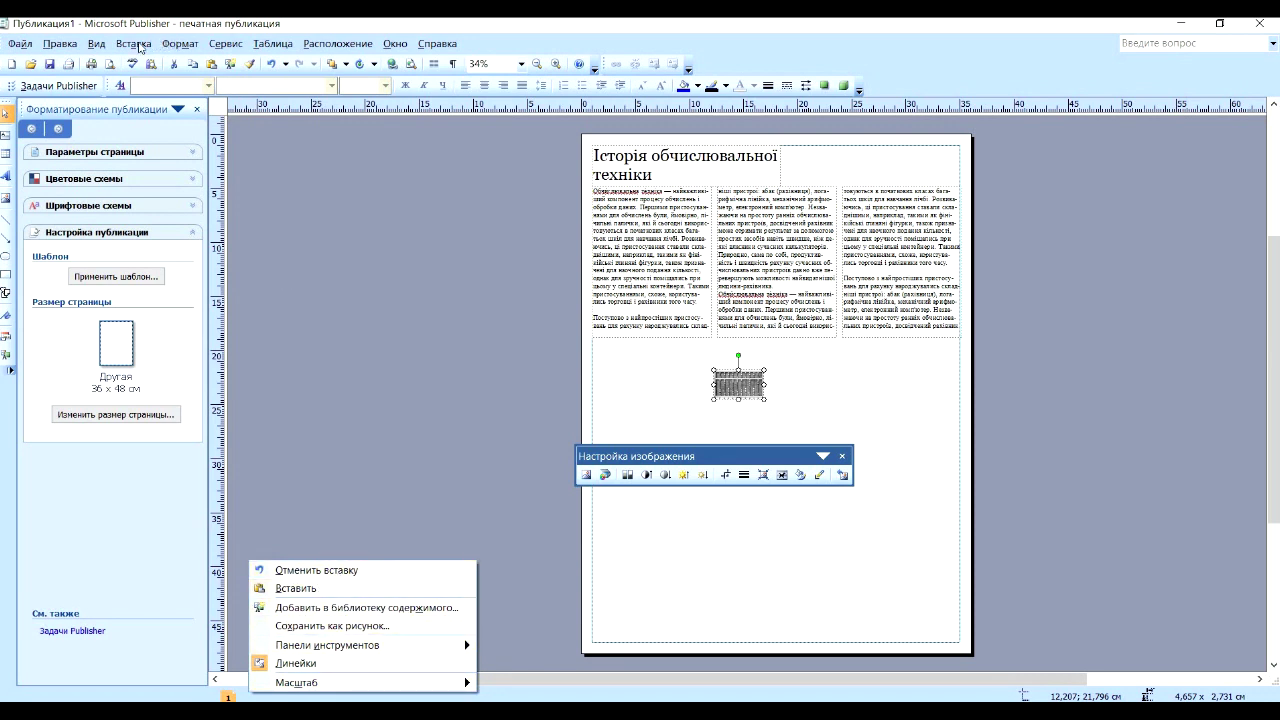
# Insert one blank page after page 1
pyautogui.click(133, 43)
pyautogui.click(414, 309)
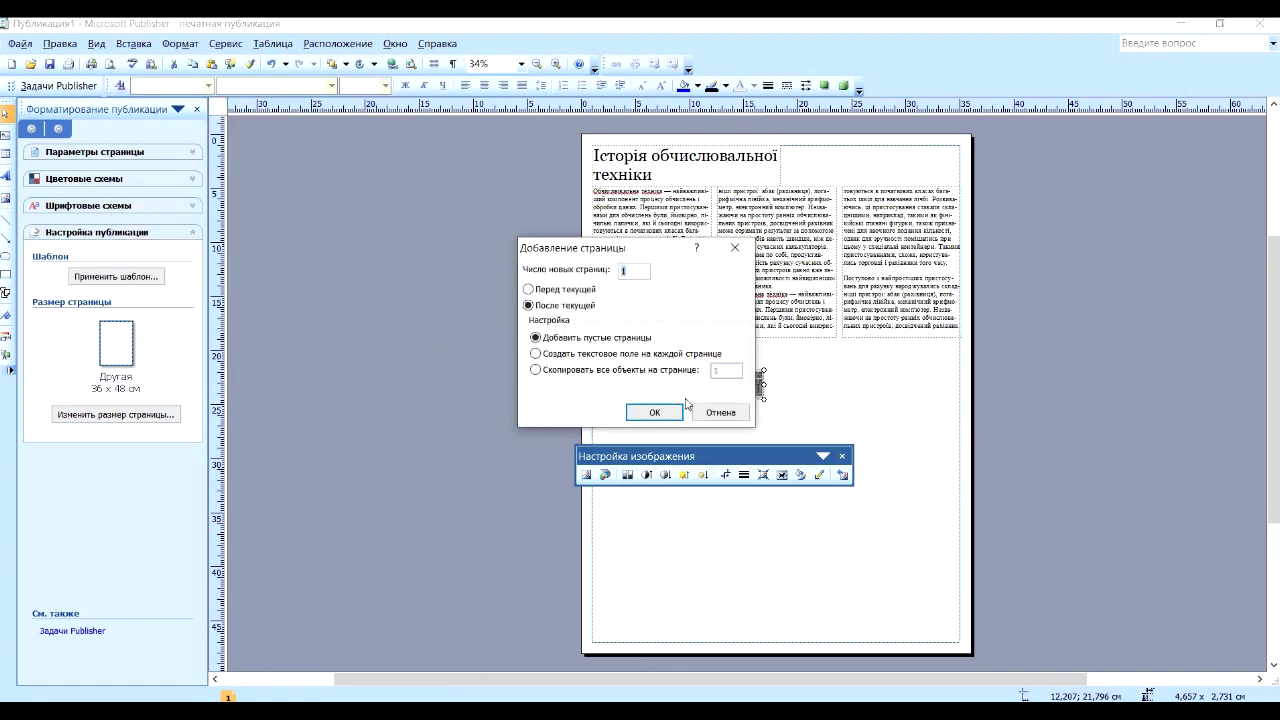
pyautogui.click(661, 412)
# Place the abacus picture centred just below the text columns on page 1
pyautogui.click(228, 697)
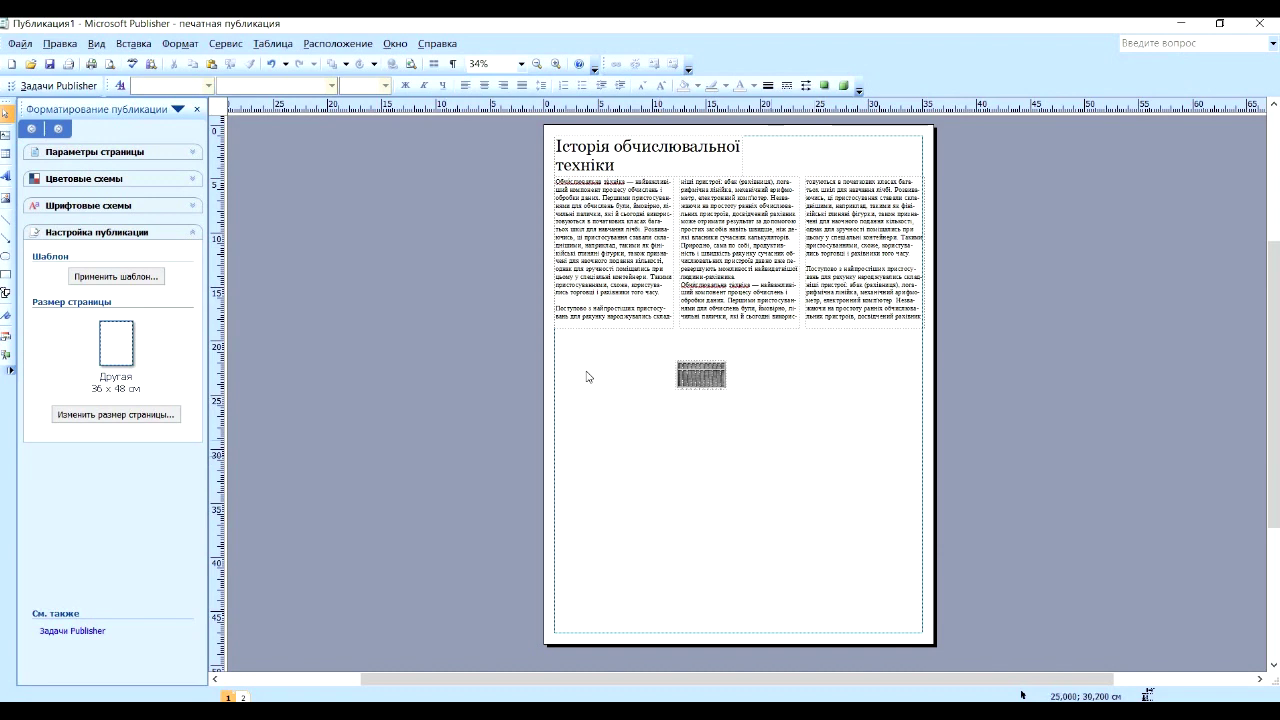
pyautogui.click(690, 378)
pyautogui.moveTo(728, 387); pyautogui.dragTo(769, 400)
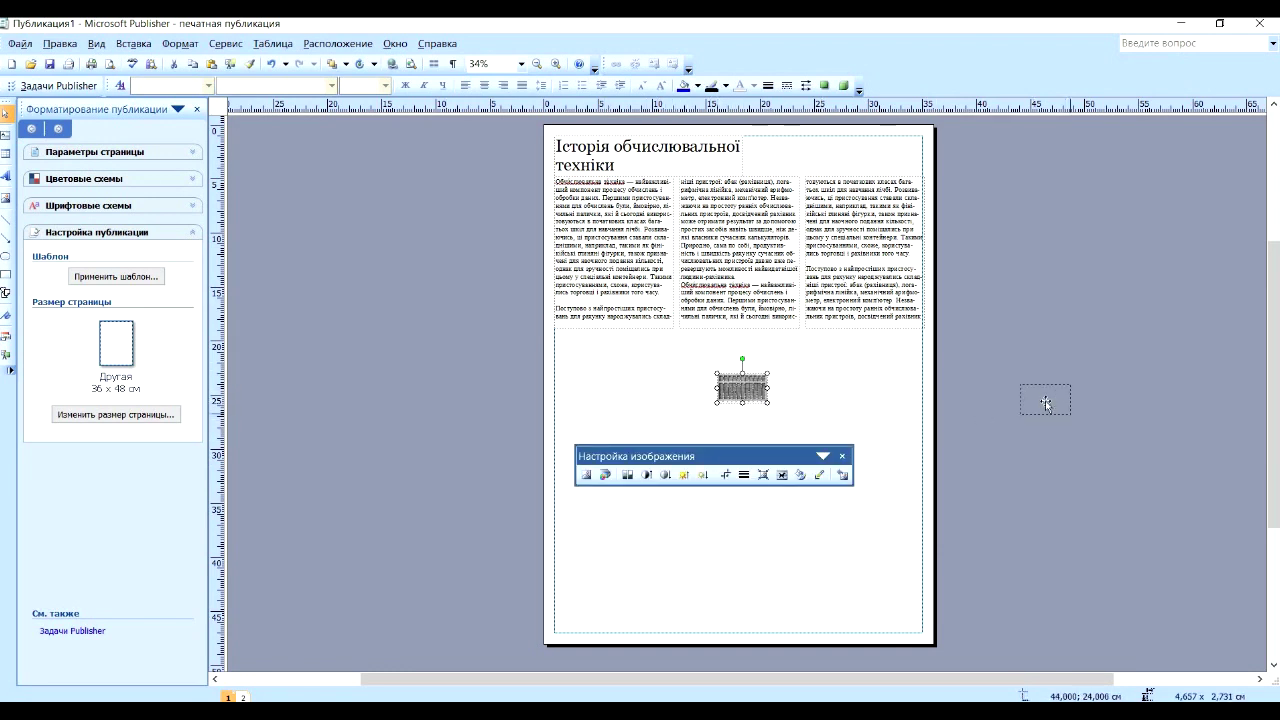
pyautogui.moveTo(1046, 406); pyautogui.dragTo(1044, 402)
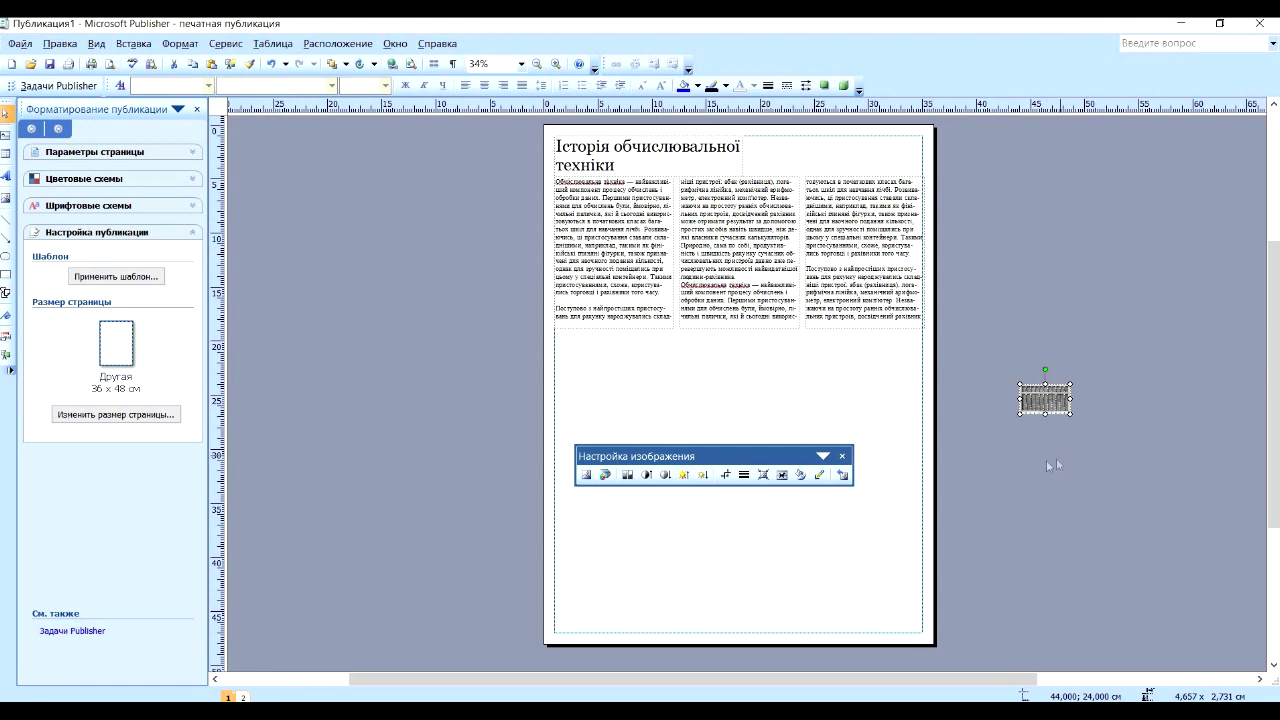
pyautogui.click(243, 697)
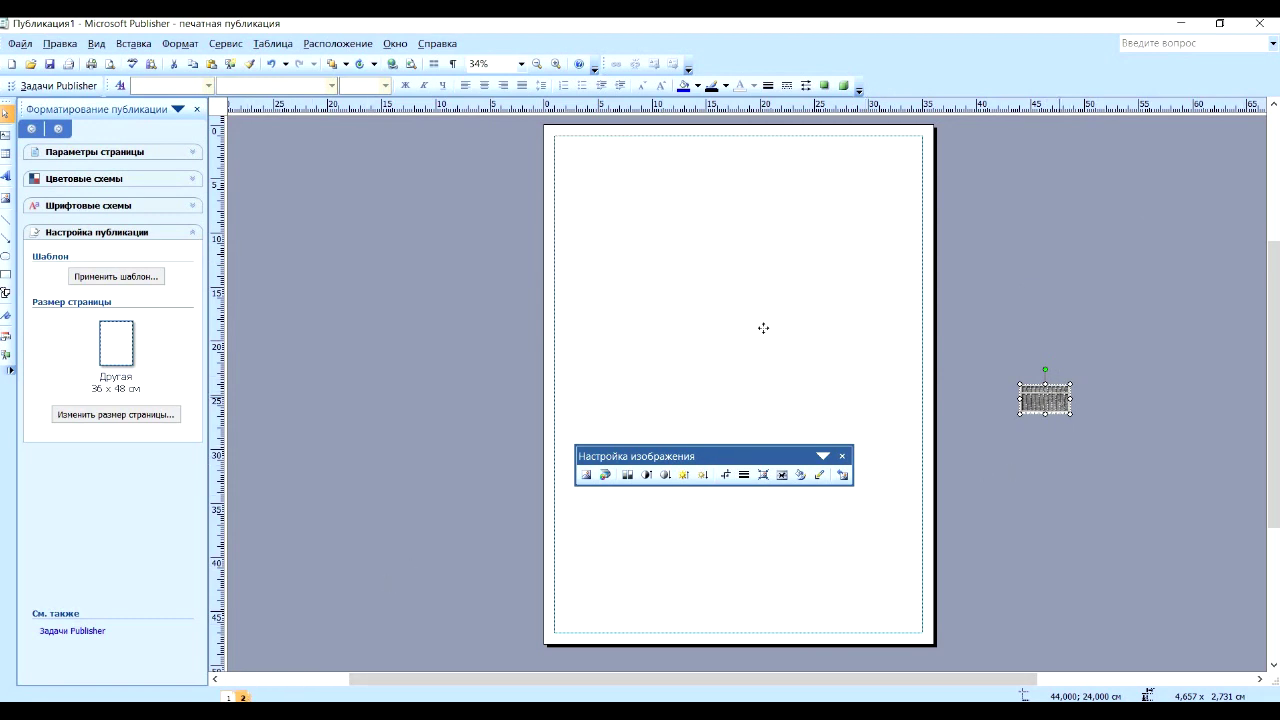
pyautogui.moveTo(1058, 400); pyautogui.dragTo(761, 331)
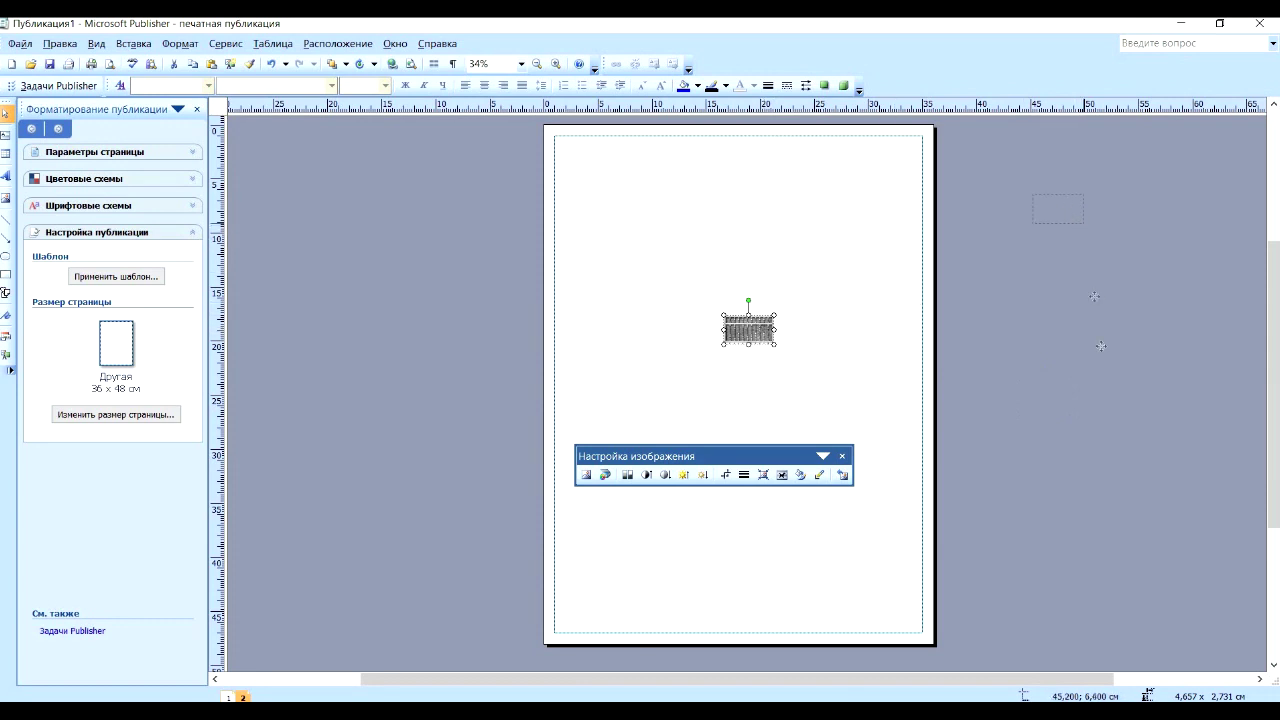
pyautogui.hotkey('ctrl', 'z')
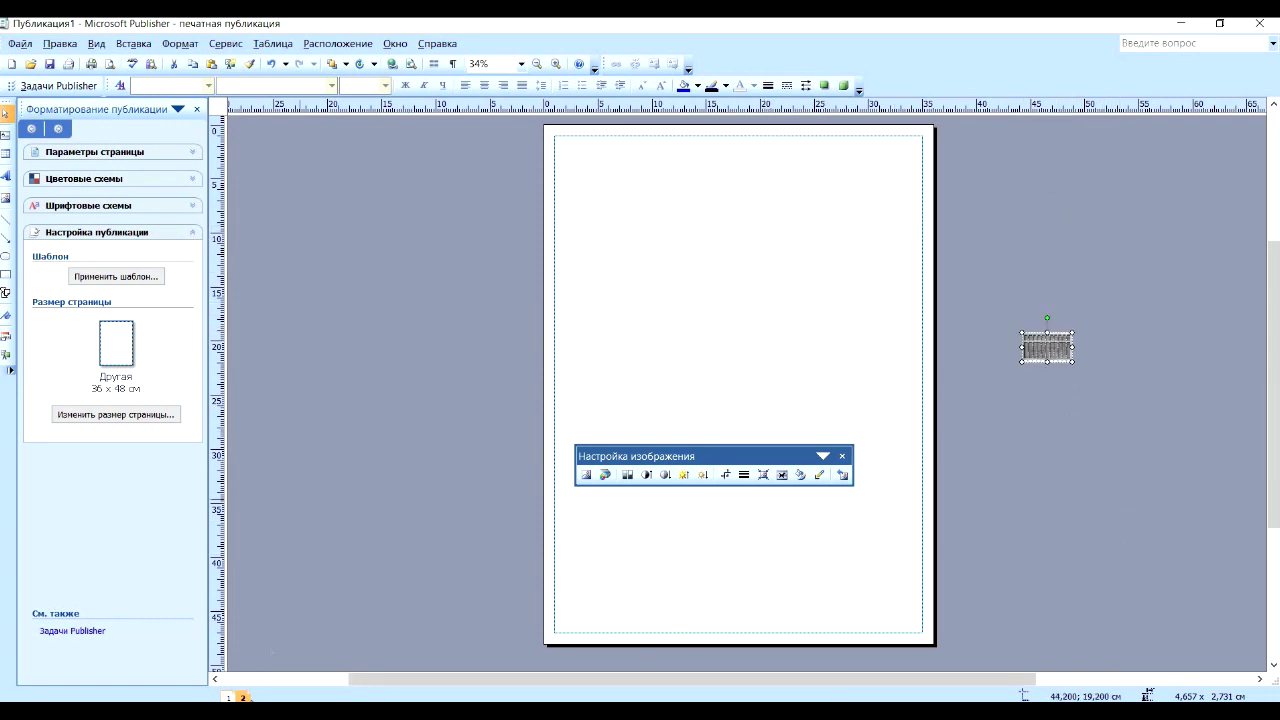
pyautogui.click(229, 697)
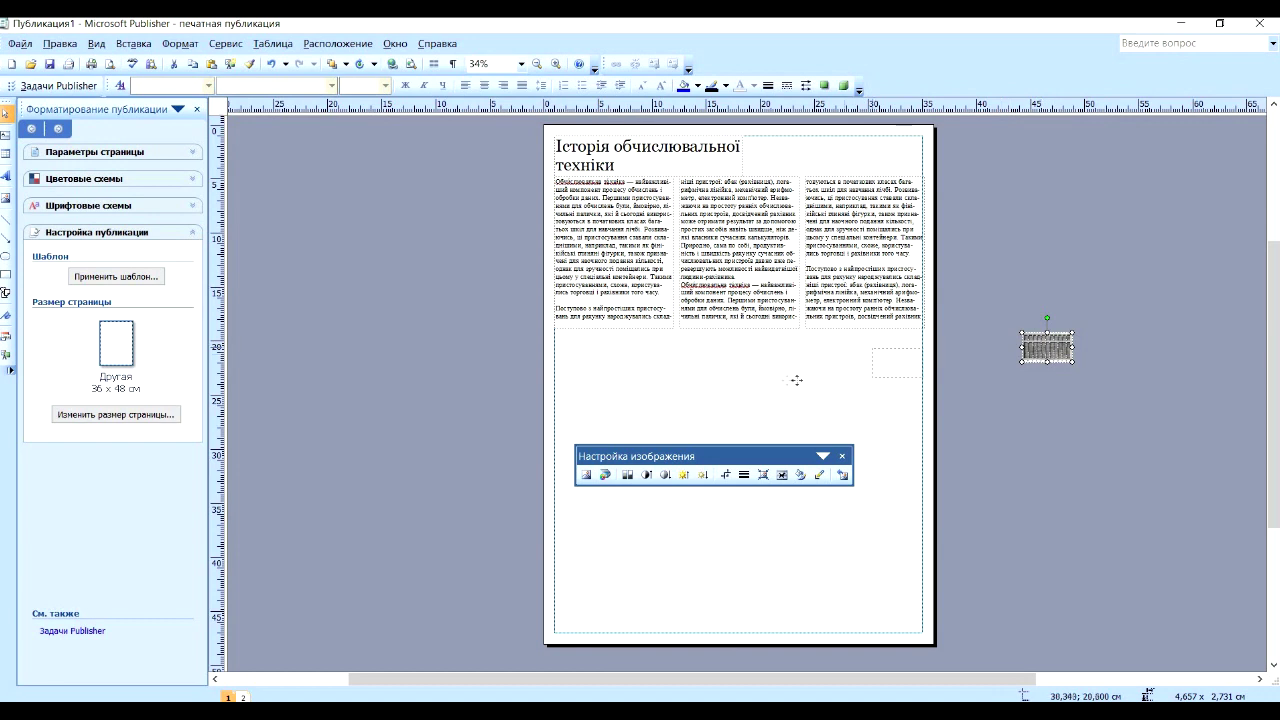
pyautogui.moveTo(1052, 347); pyautogui.dragTo(779, 381)
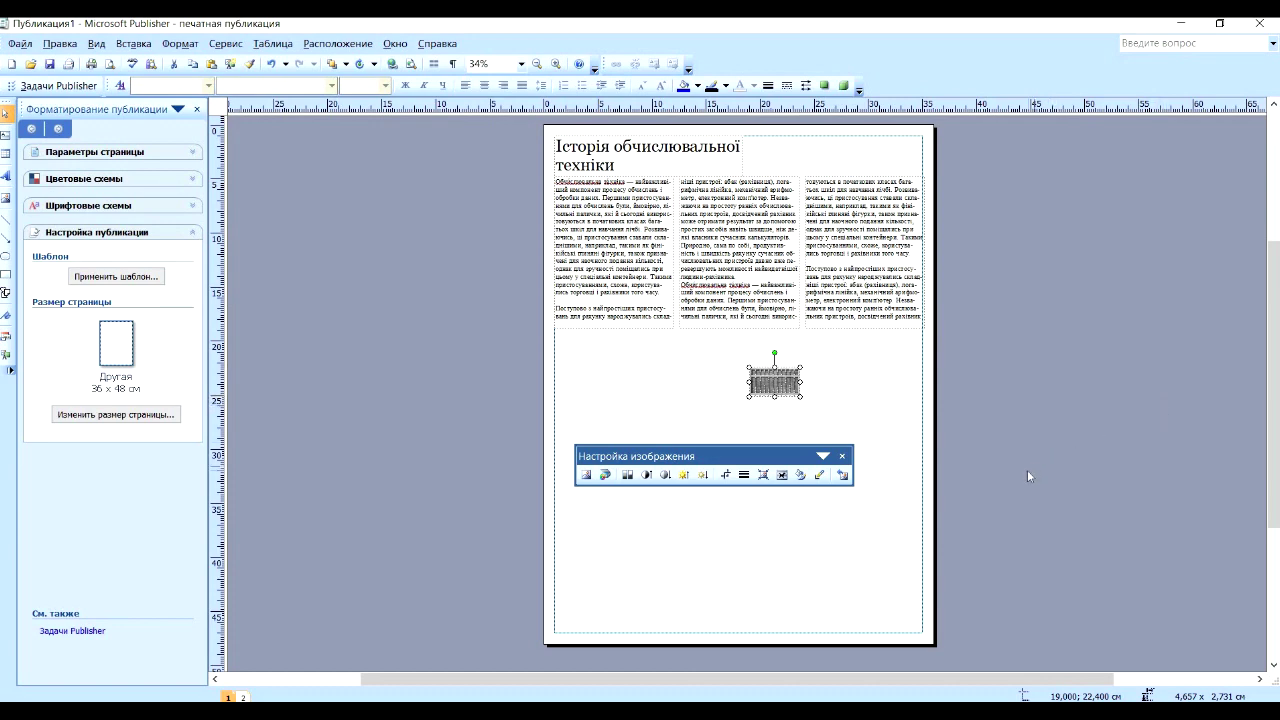
pyautogui.keyDown('ctrl'); pyautogui.scroll(2, 1026, 470); pyautogui.keyUp('ctrl')
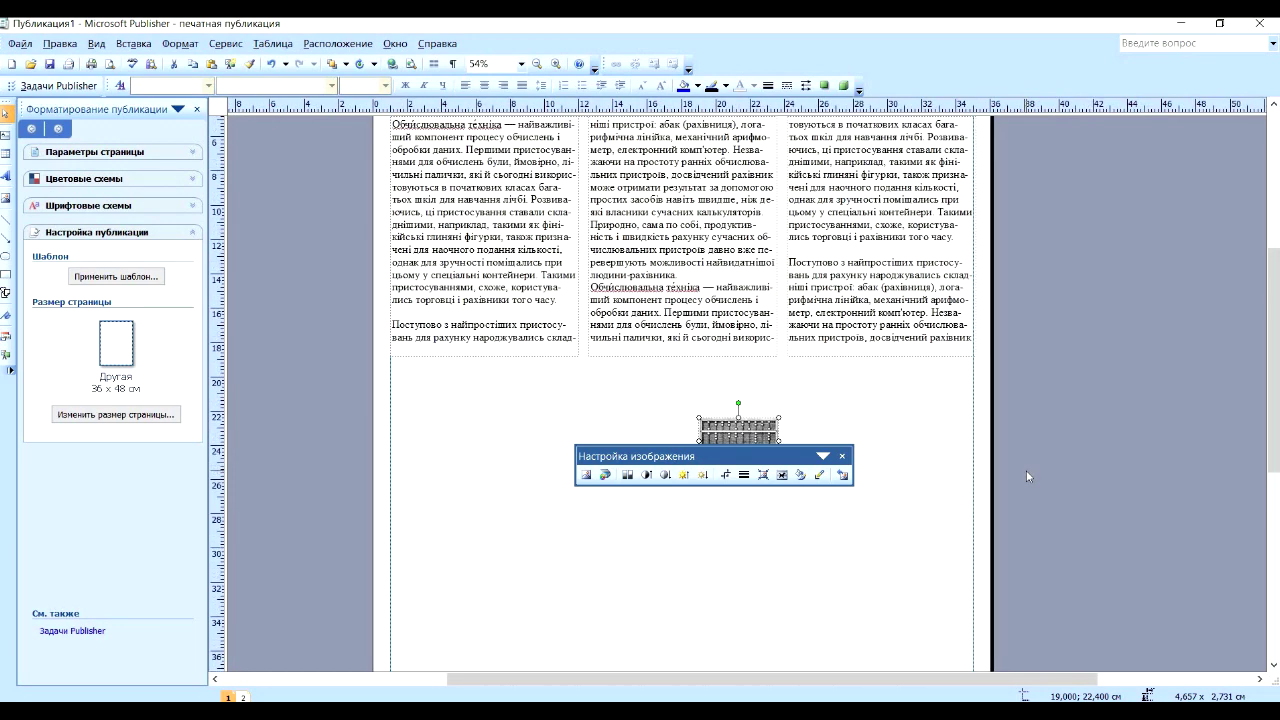
# Send the abacus picture to the back and enlarge it to about 22.8 × 13.4 cm below the columns
pyautogui.scroll(3, 1026, 470)
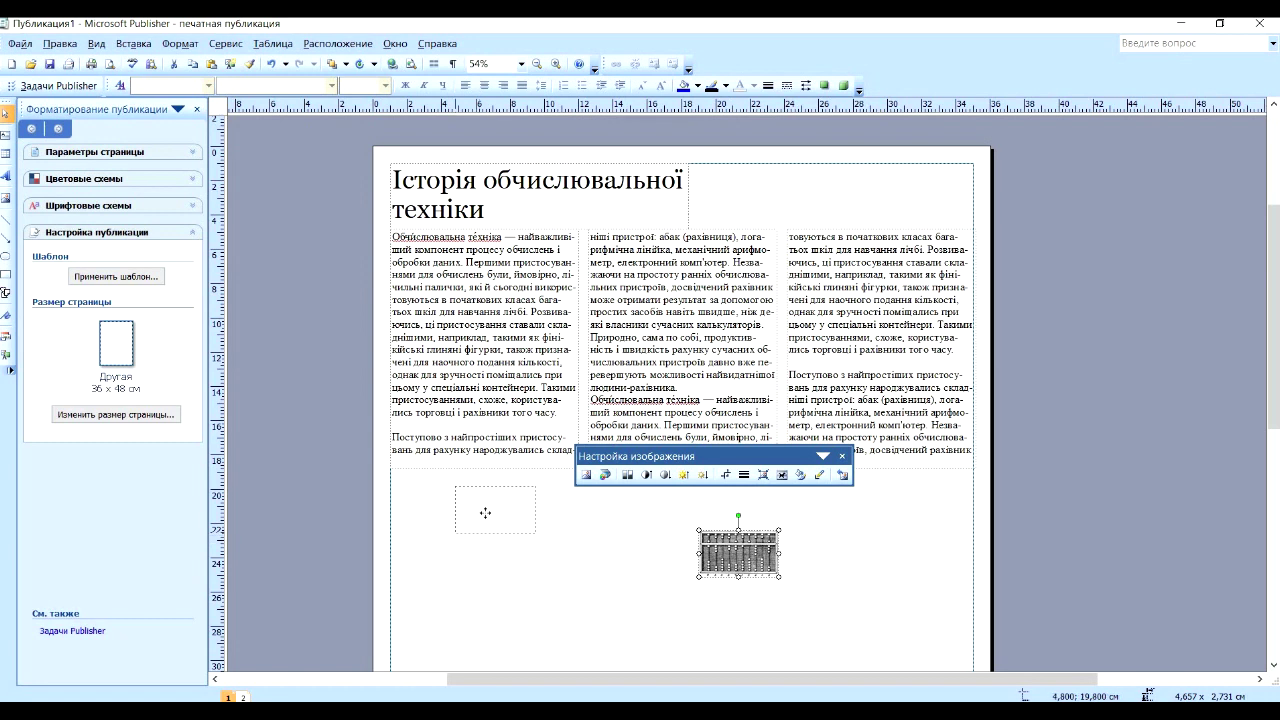
pyautogui.moveTo(484, 513); pyautogui.dragTo(572, 522)
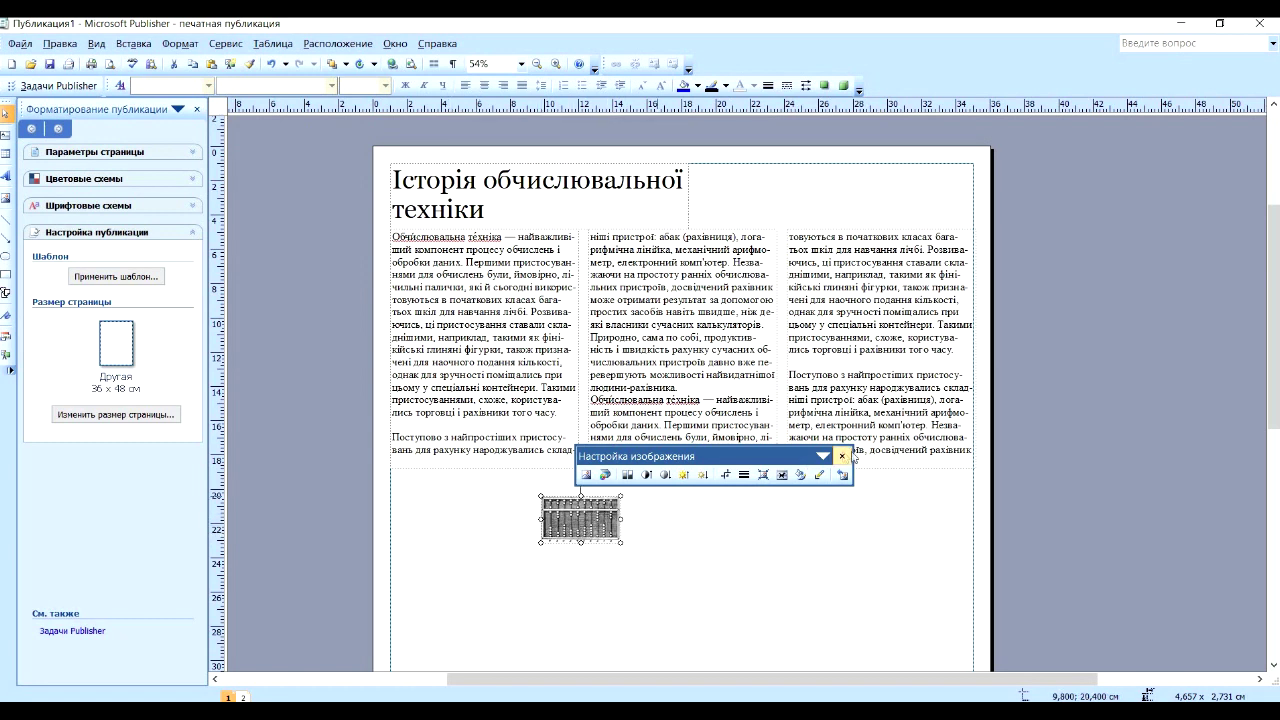
pyautogui.moveTo(720, 456); pyautogui.dragTo(940, 646)
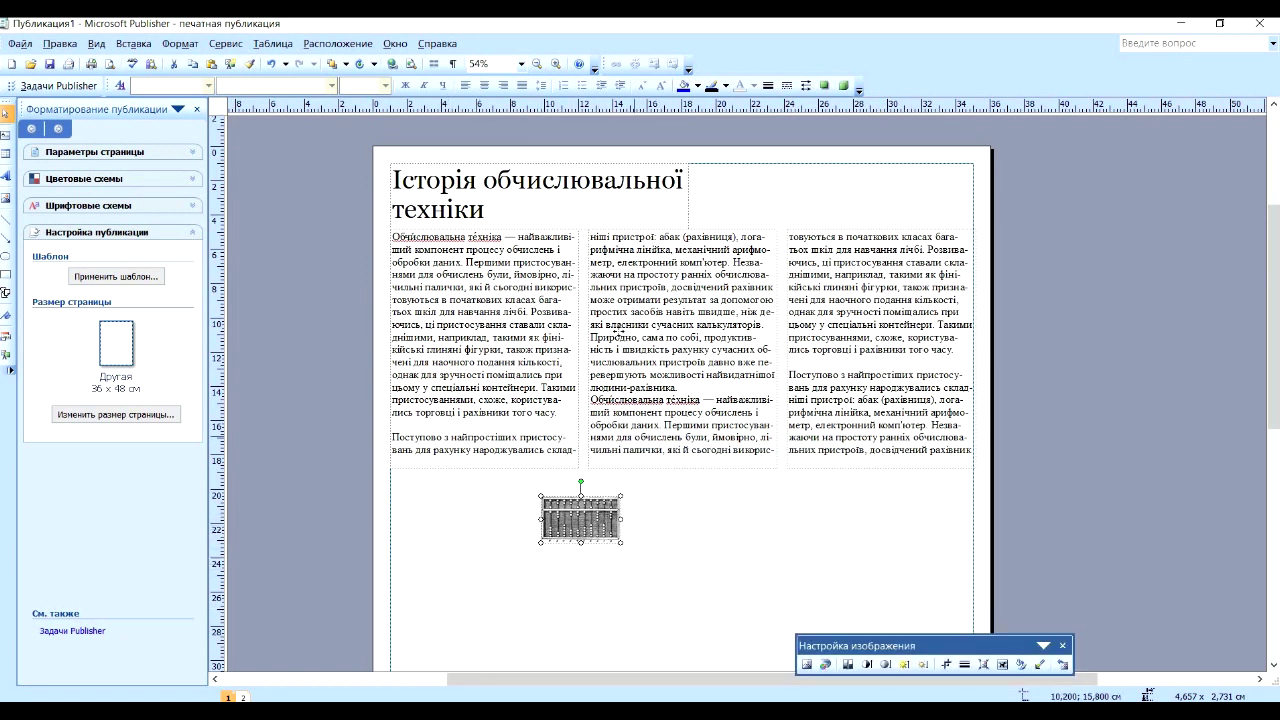
pyautogui.moveTo(619, 307); pyautogui.dragTo(588, 331)
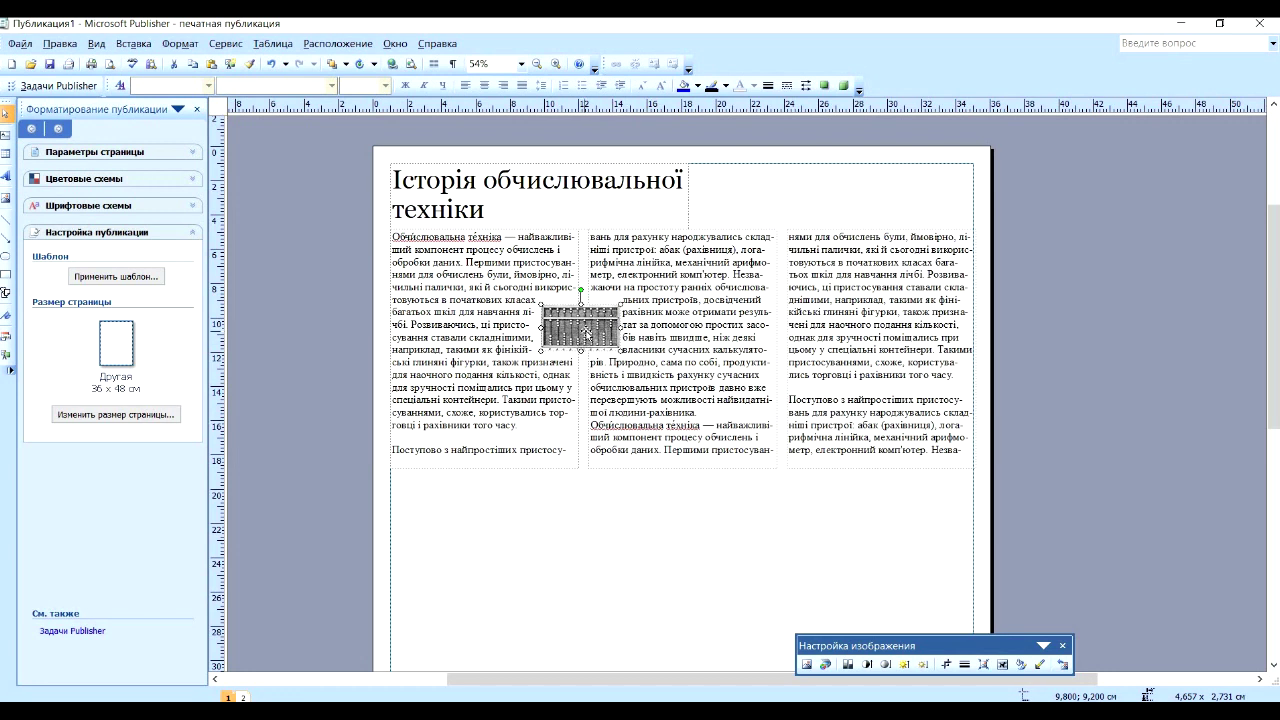
pyautogui.rightClick(588, 331)
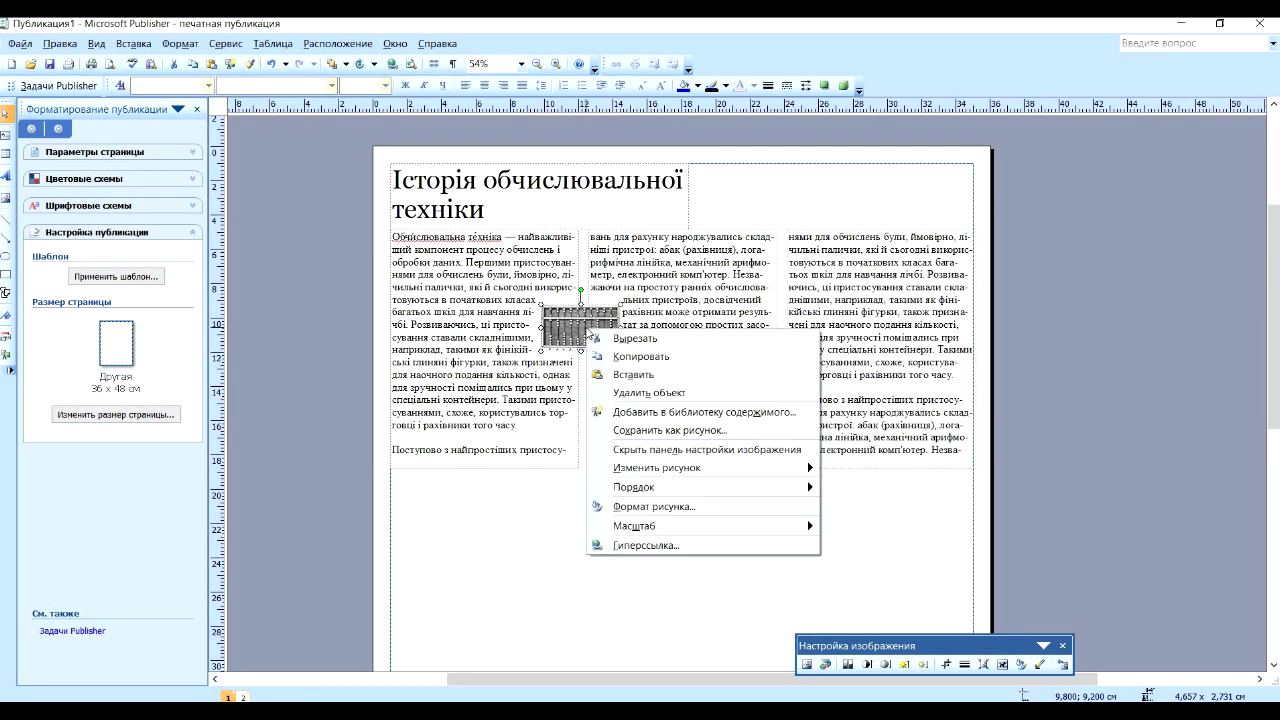
pyautogui.moveTo(750, 487)
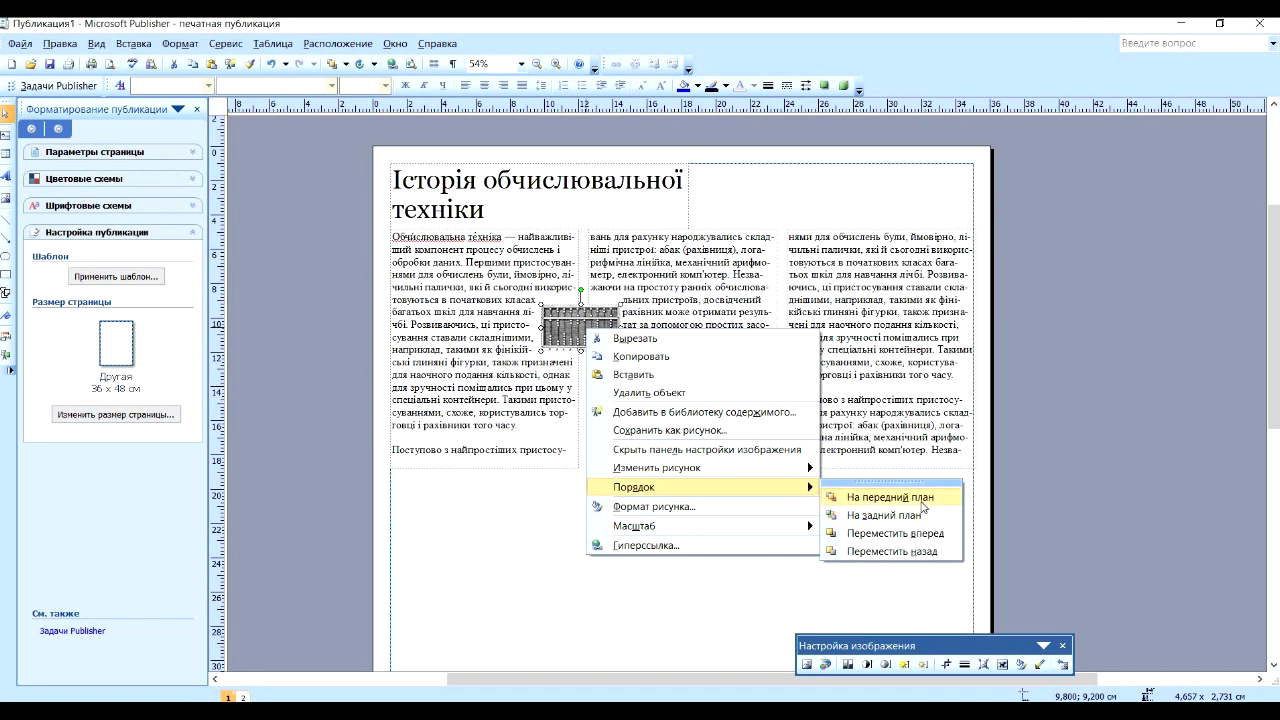
pyautogui.click(922, 516)
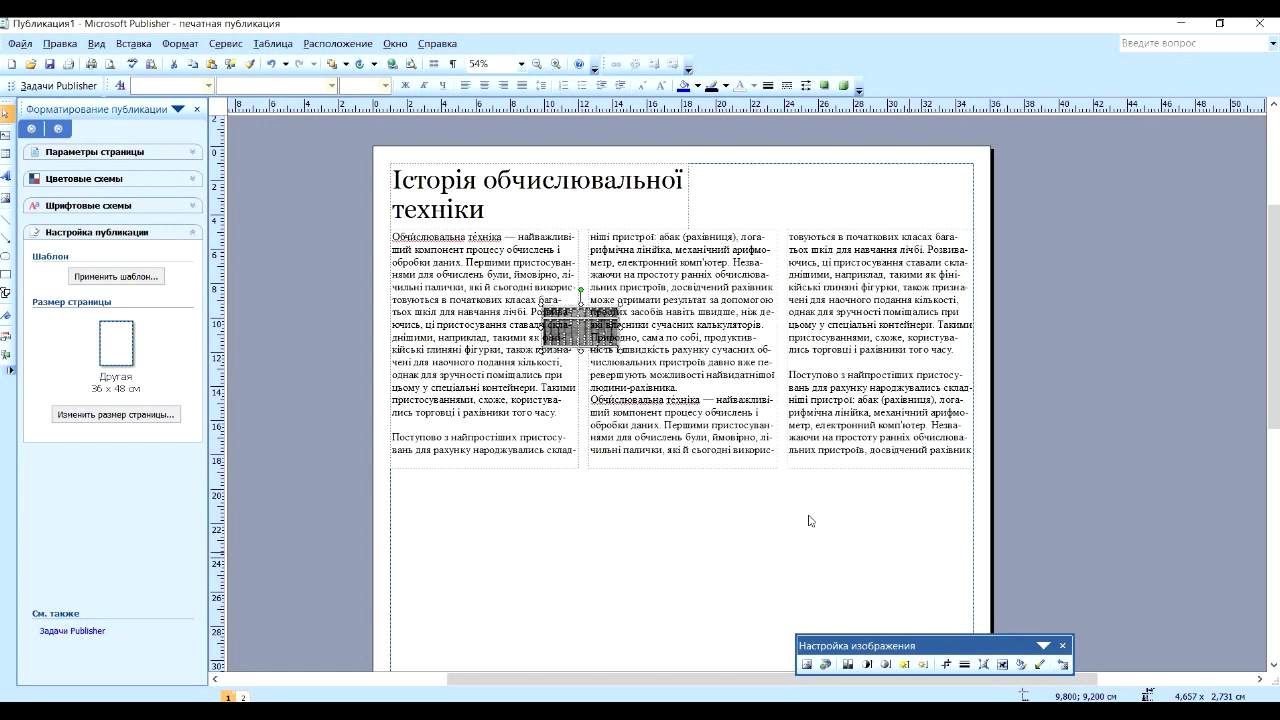
pyautogui.moveTo(562, 420)
pyautogui.mouseDown()
pyautogui.moveTo(476, 518)
pyautogui.moveTo(801, 717)
pyautogui.mouseUp()
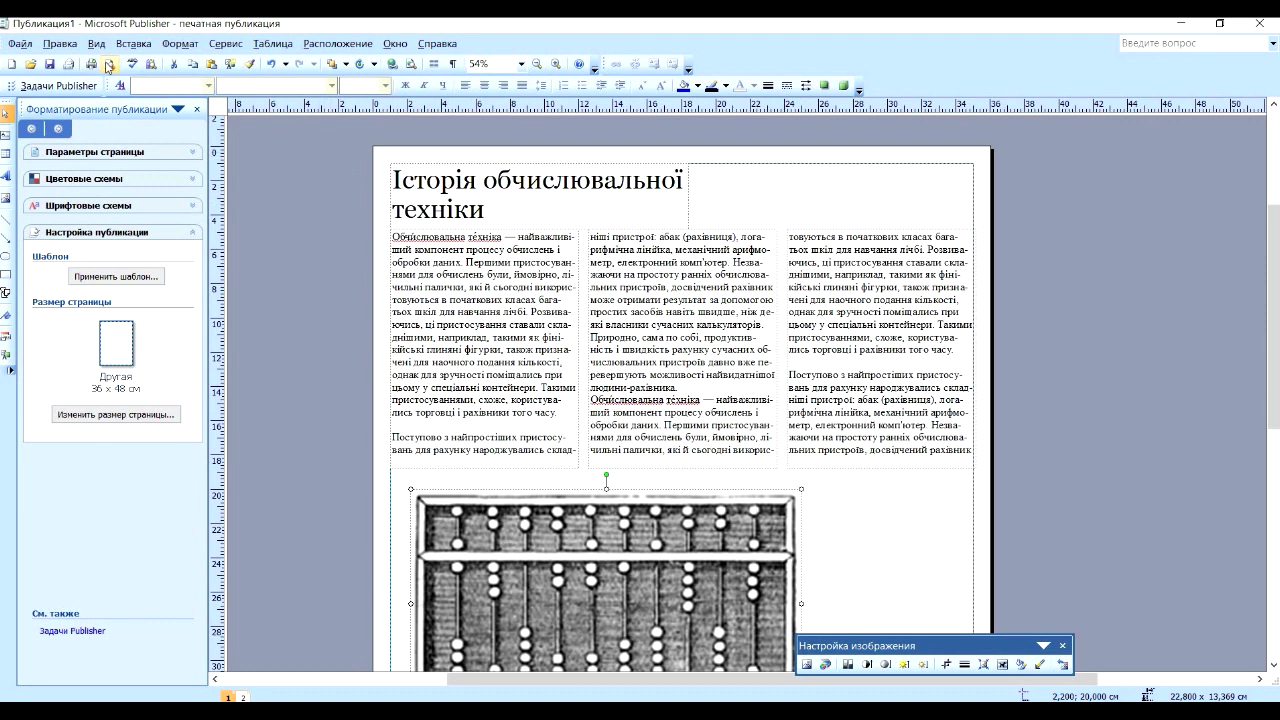
# Review the four-sheet print preview, zooming in on the abacus images, then close it
pyautogui.click(110, 65)
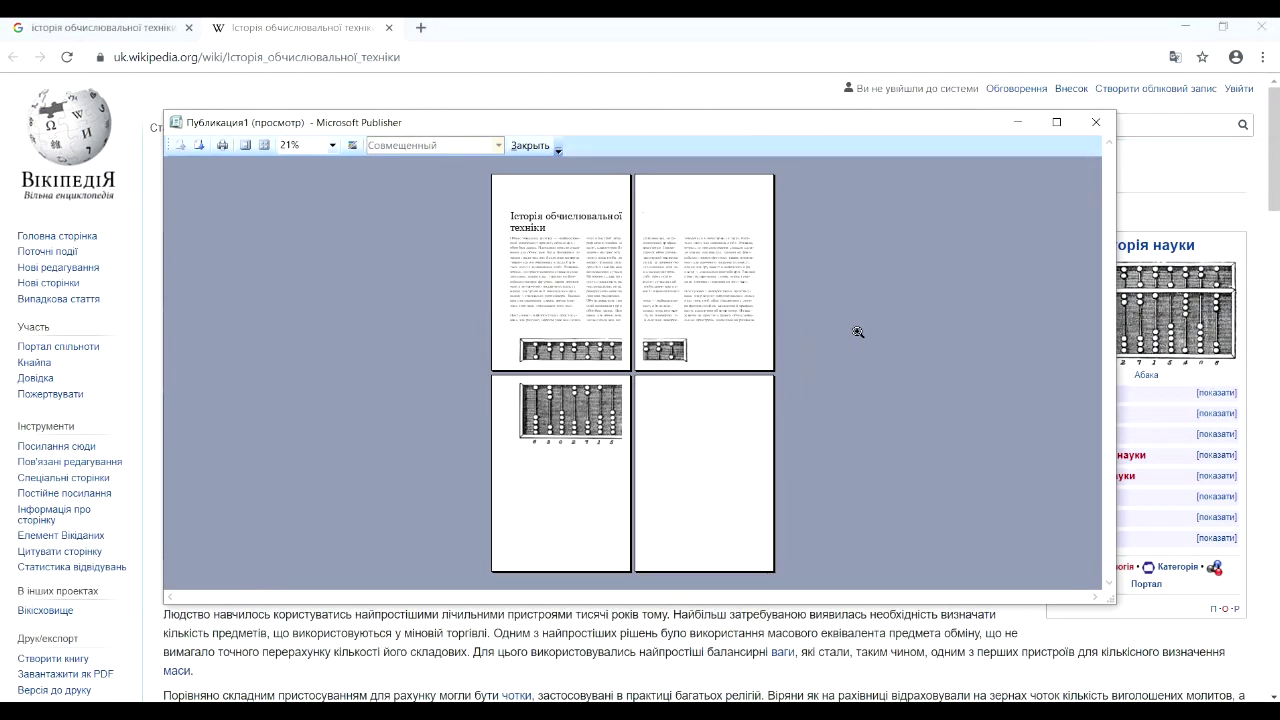
pyautogui.click(618, 373)
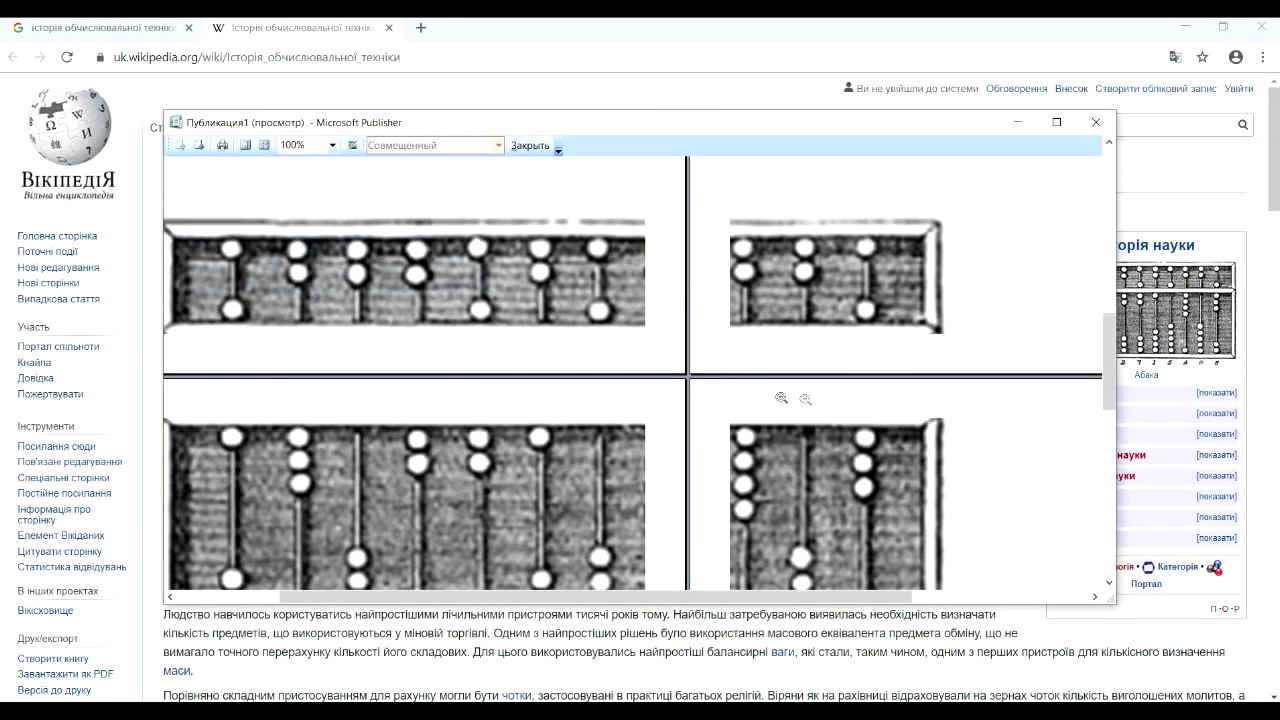
pyautogui.click(700, 384)
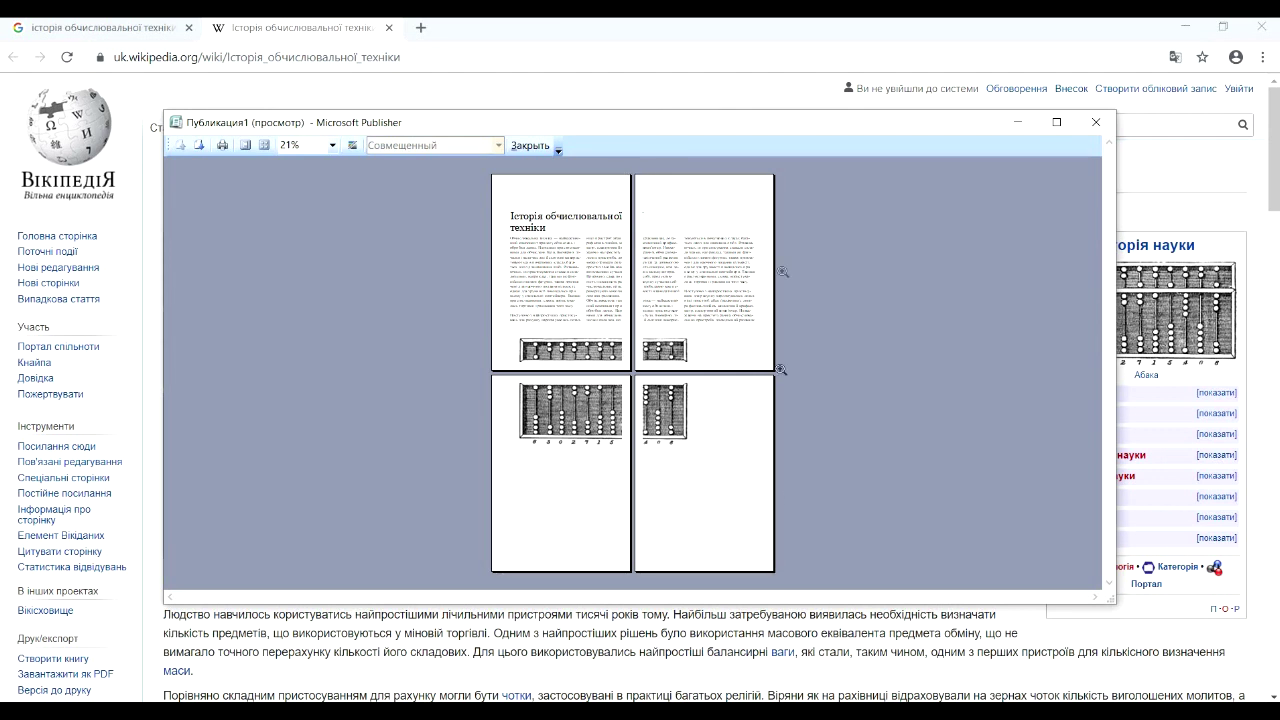
pyautogui.click(527, 147)
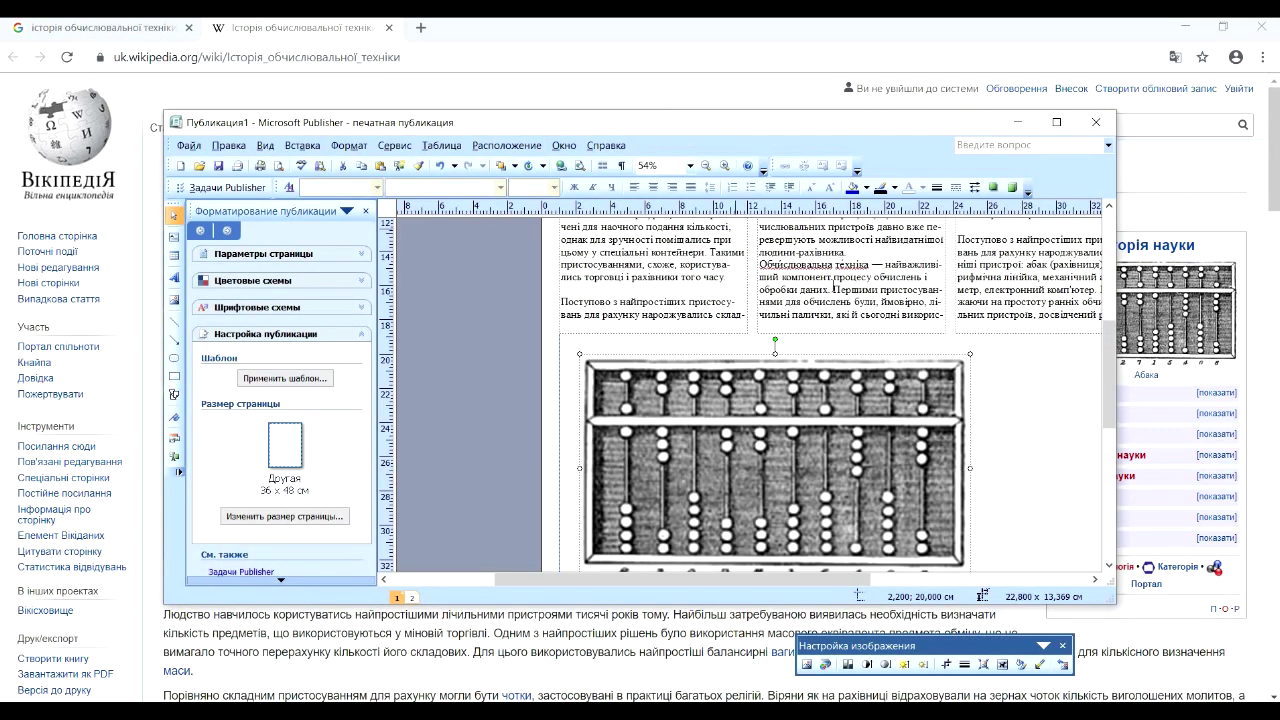
# Maximize the Publisher window to fill the screen
pyautogui.click(1056, 122)
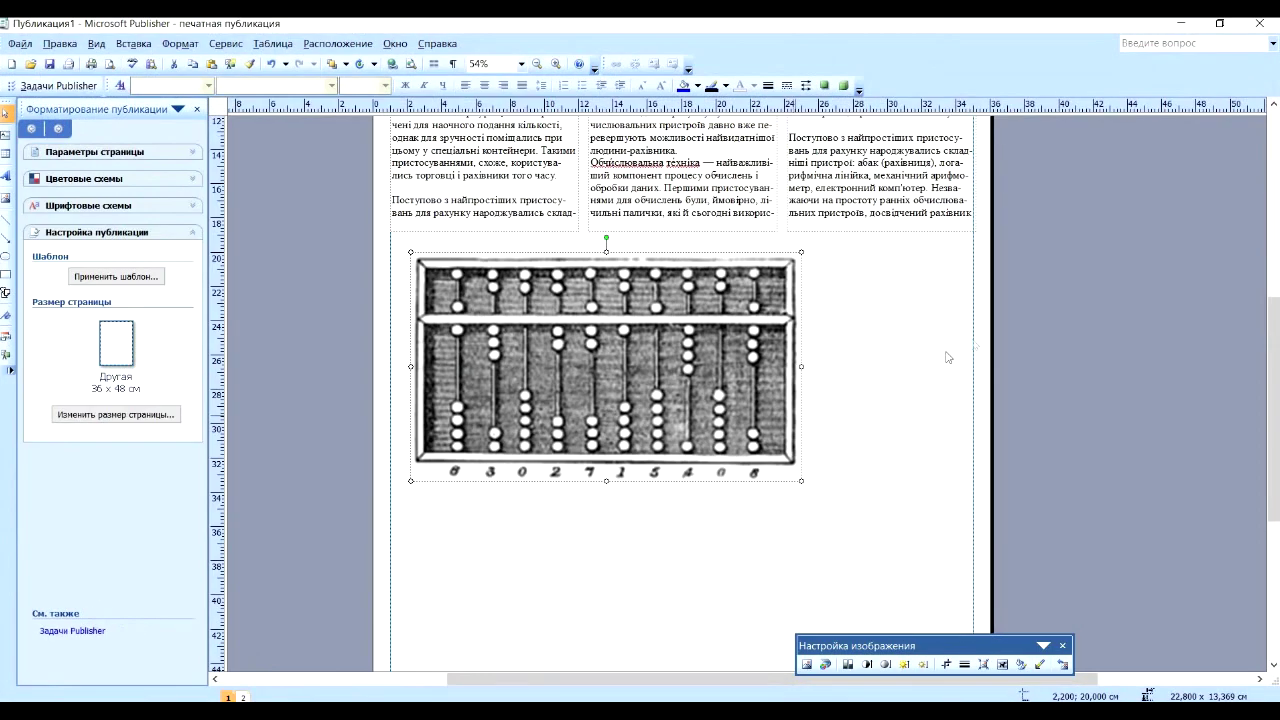
pyautogui.scroll(4, 965, 345)
pyautogui.scroll(1, 963, 342)
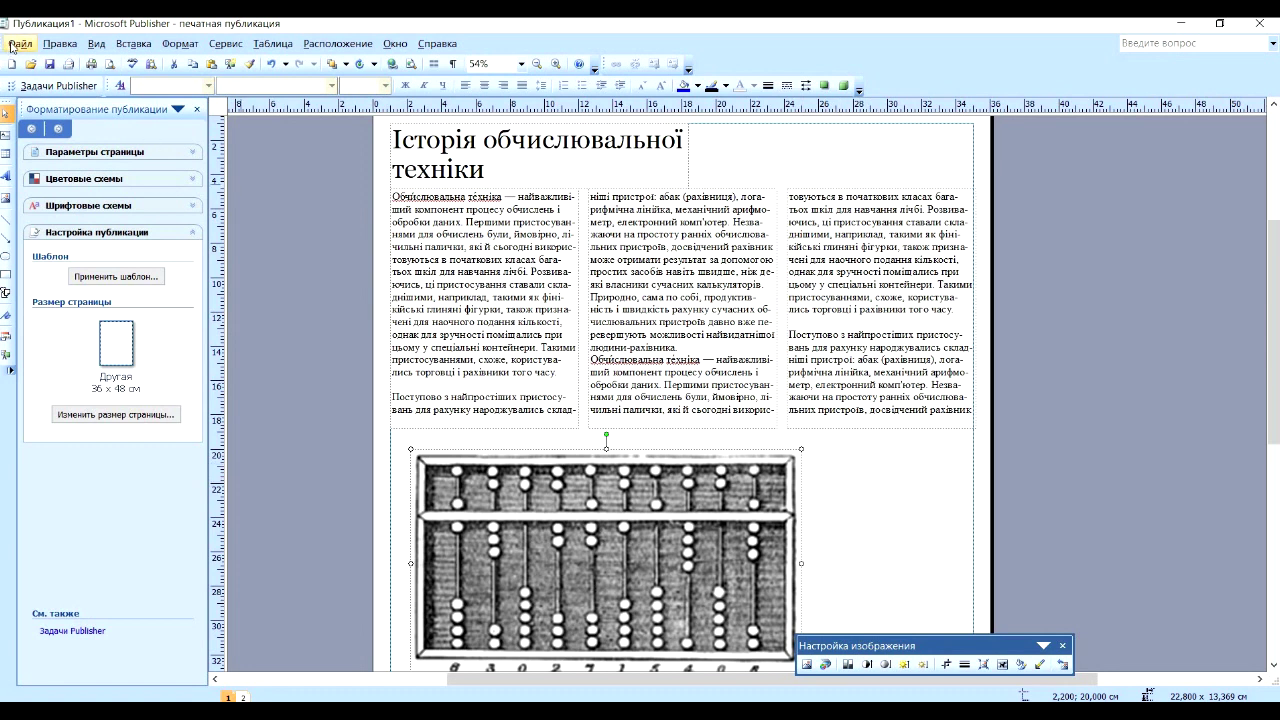
# Check the print settings, keep A4 paper, and cancel without printing
pyautogui.click(20, 43)
pyautogui.click(60, 320)
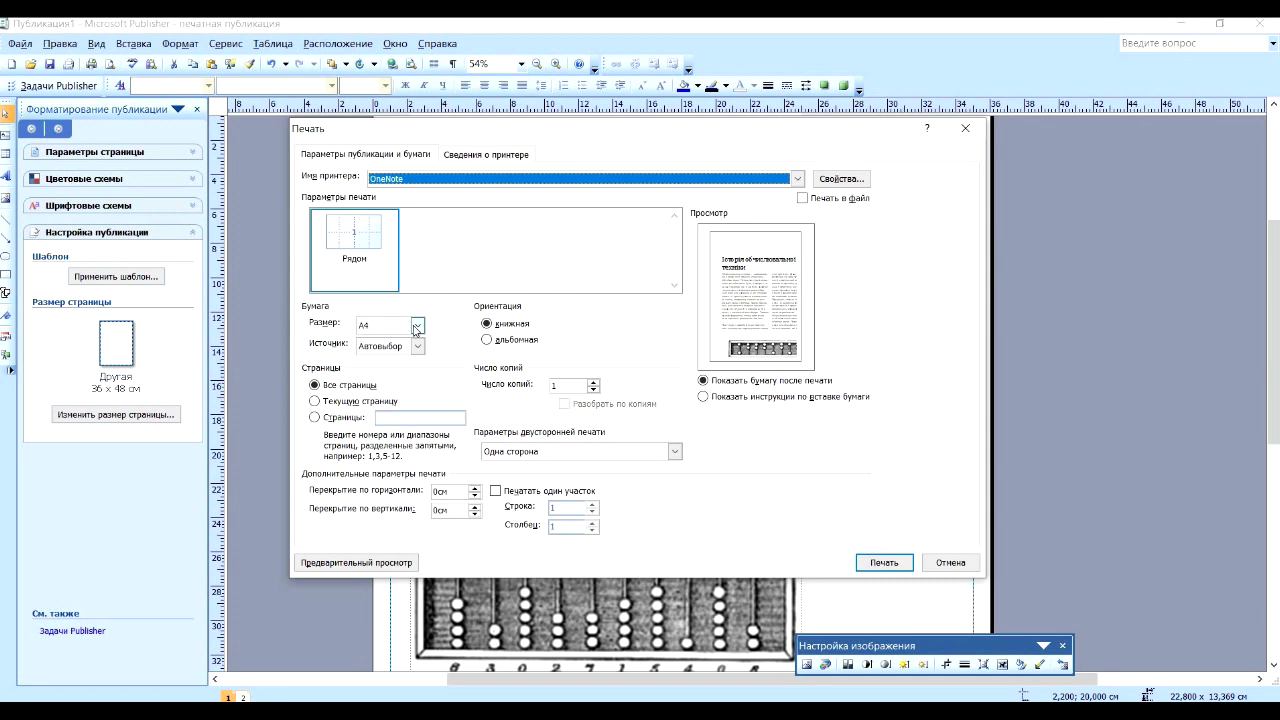
pyautogui.click(416, 327)
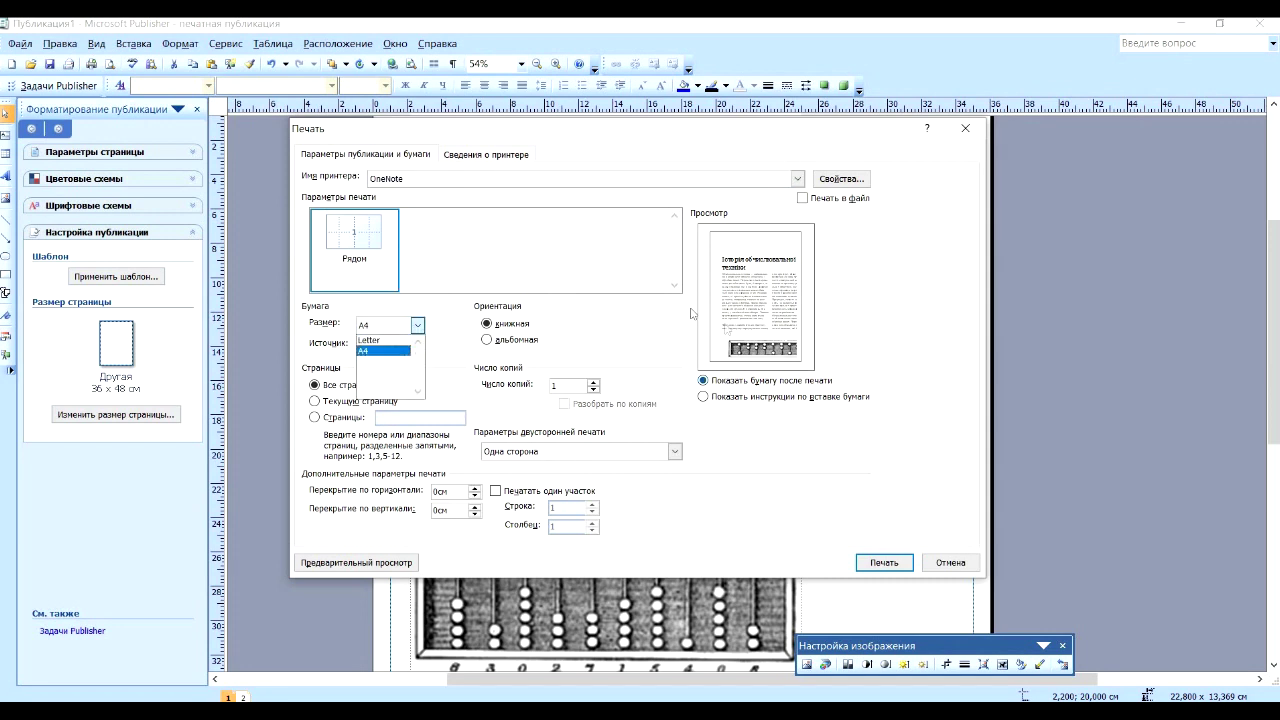
pyautogui.click(633, 348)
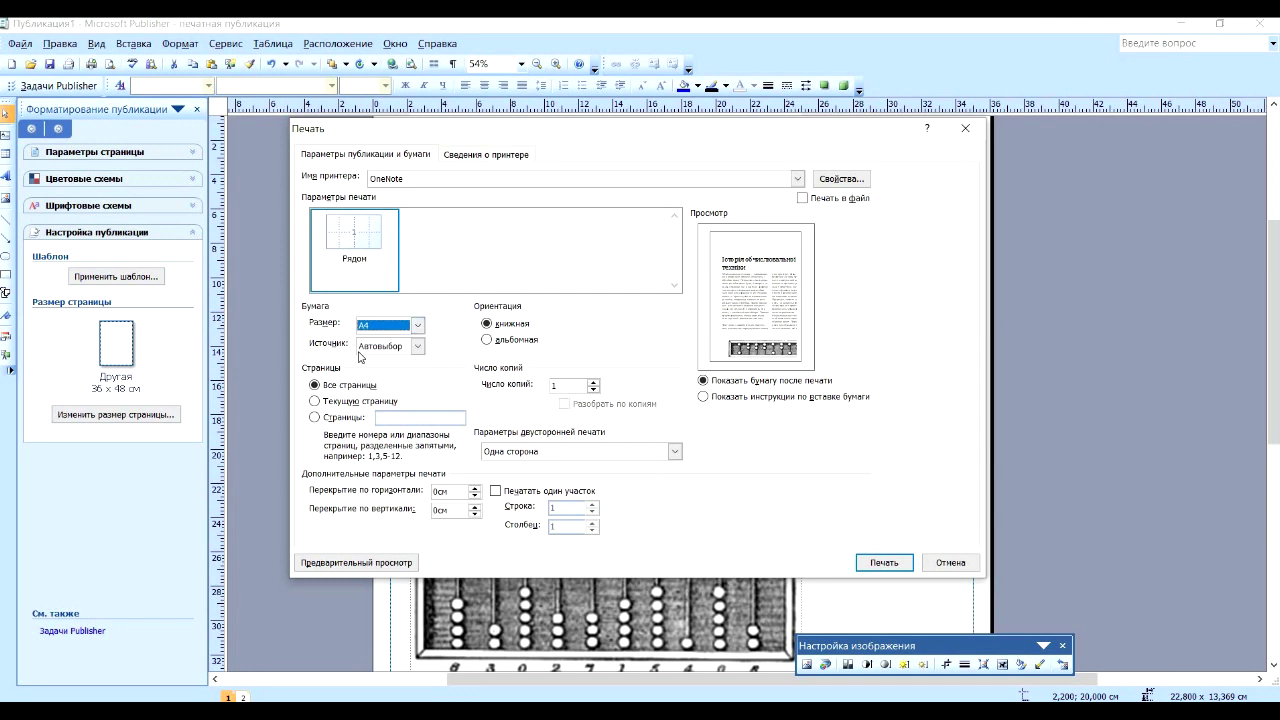
pyautogui.click(958, 568)
pyautogui.scroll(5, 1182, 220)
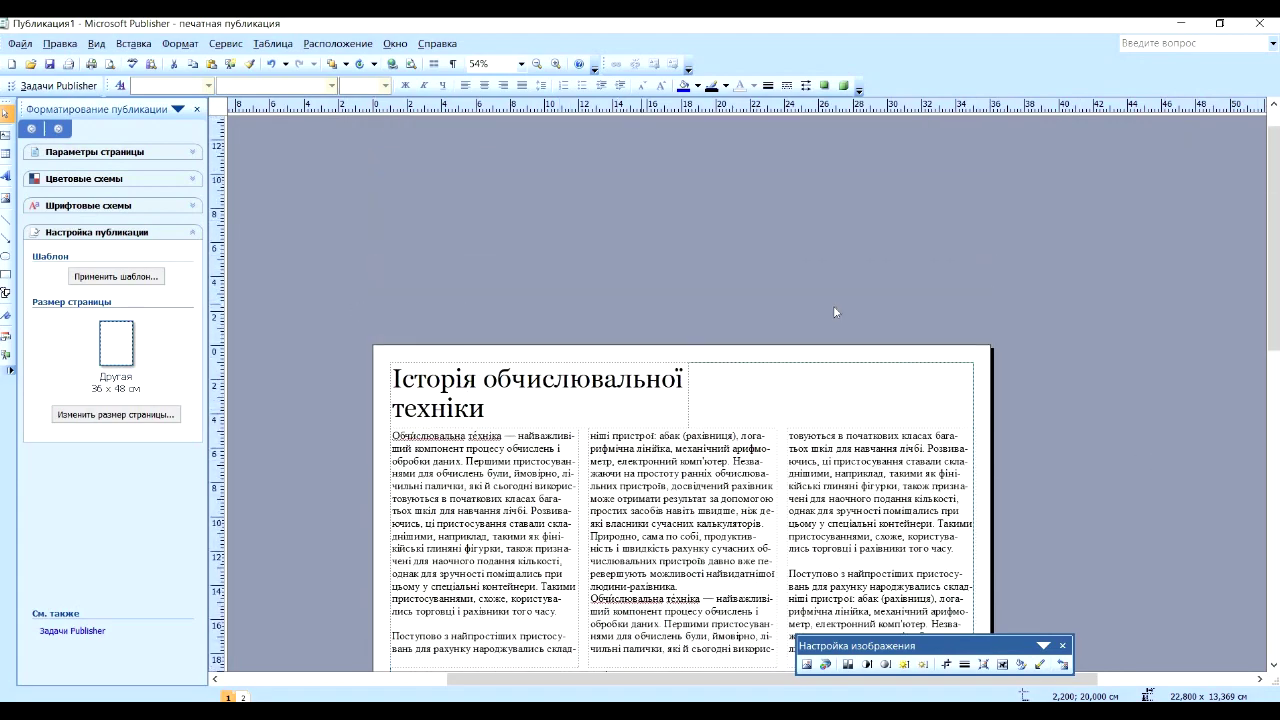
pyautogui.scroll(-5, 835, 312)
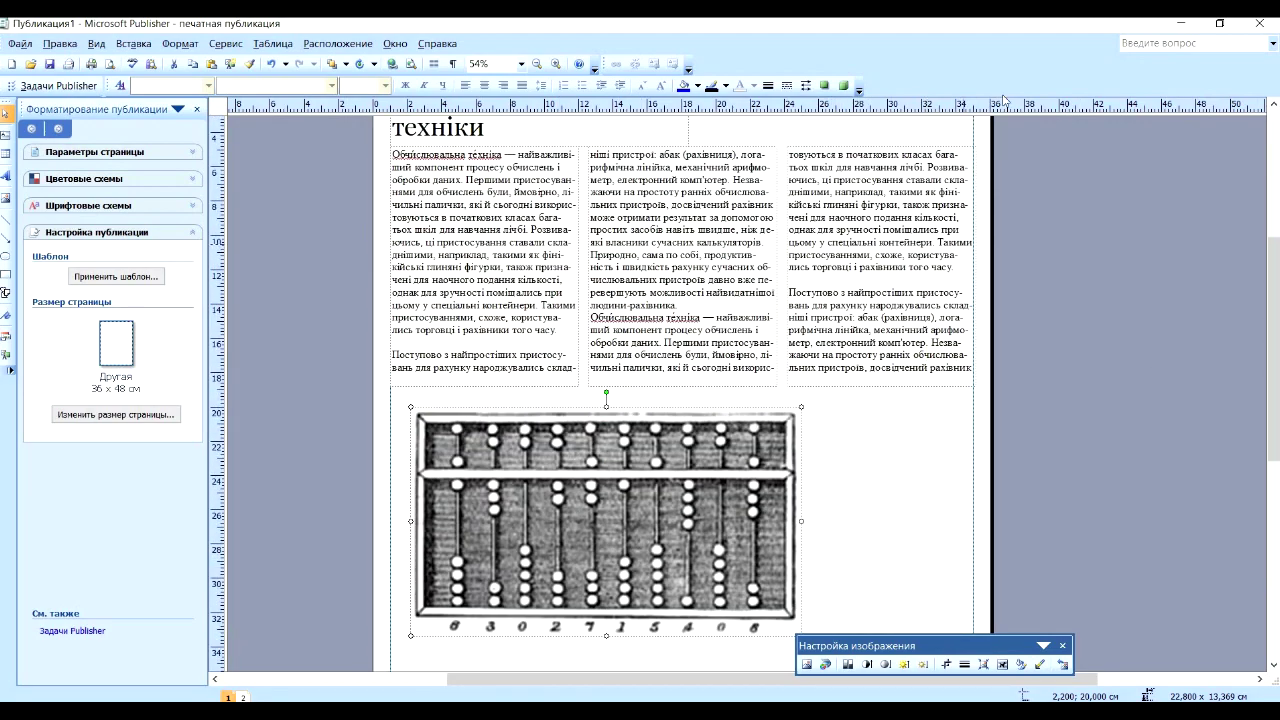